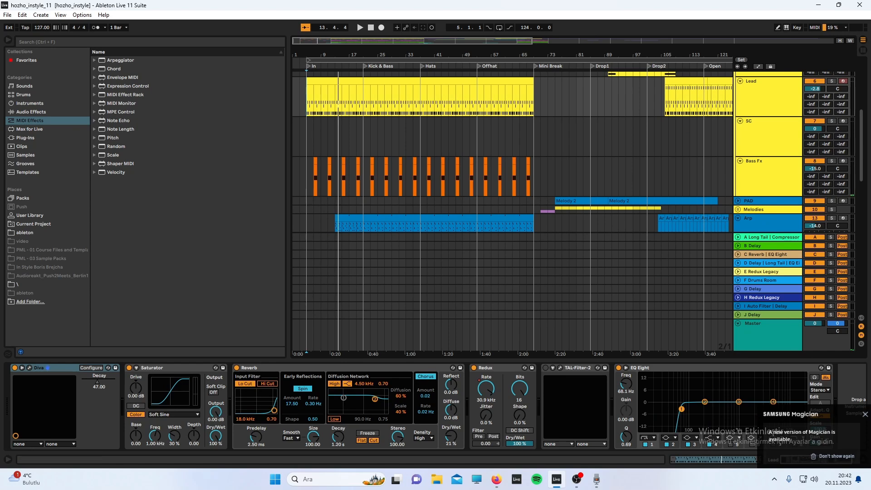
Step: Dismiss the Samsung Magician notification and collapse the device view to enlarge the arrangement area
click(866, 414)
scroll(401, 123, down, 1)
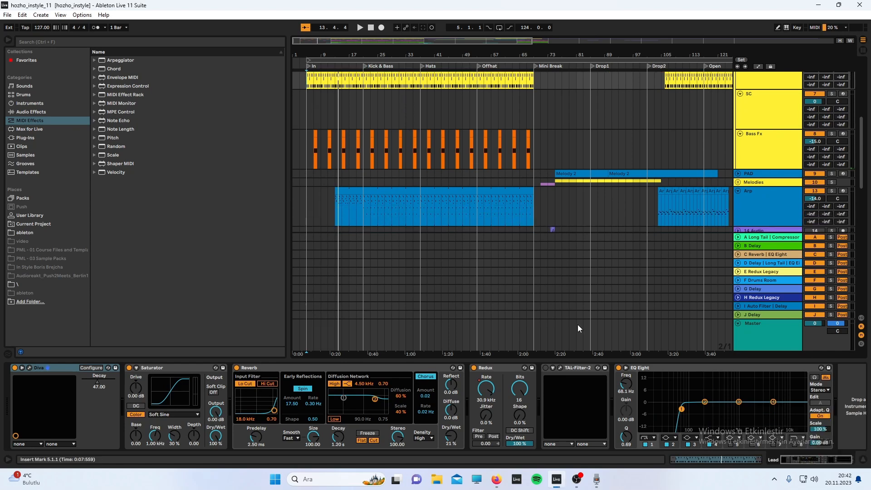
drag(587, 359, 587, 447)
scroll(411, 186, down, 2)
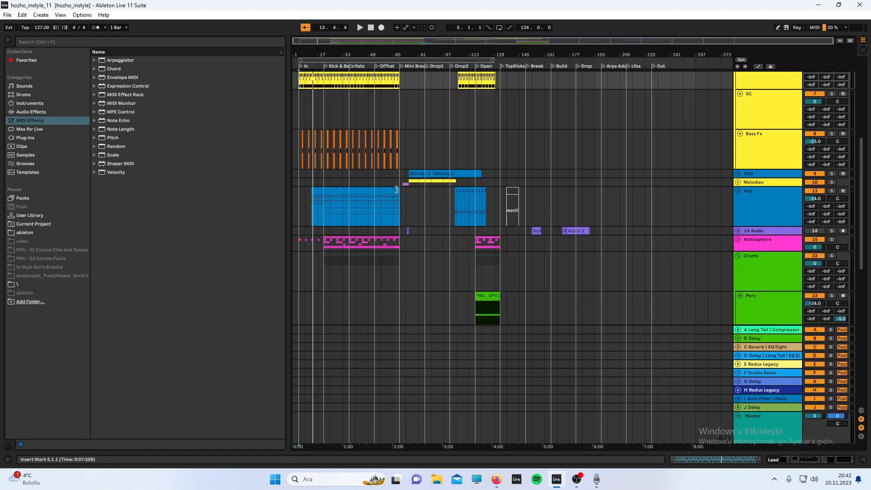
Step: Place the insert marker on the Arp track at the In locator, bar 5.1.1
scroll(309, 210, up, 5)
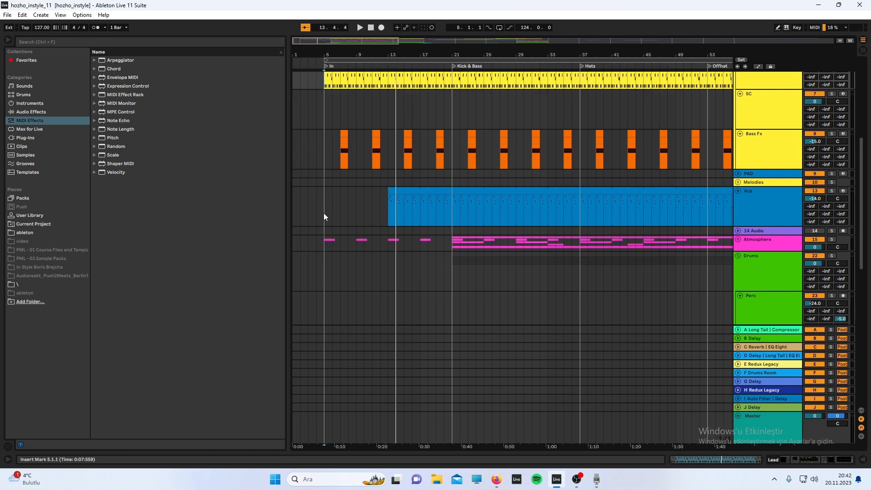
click(326, 211)
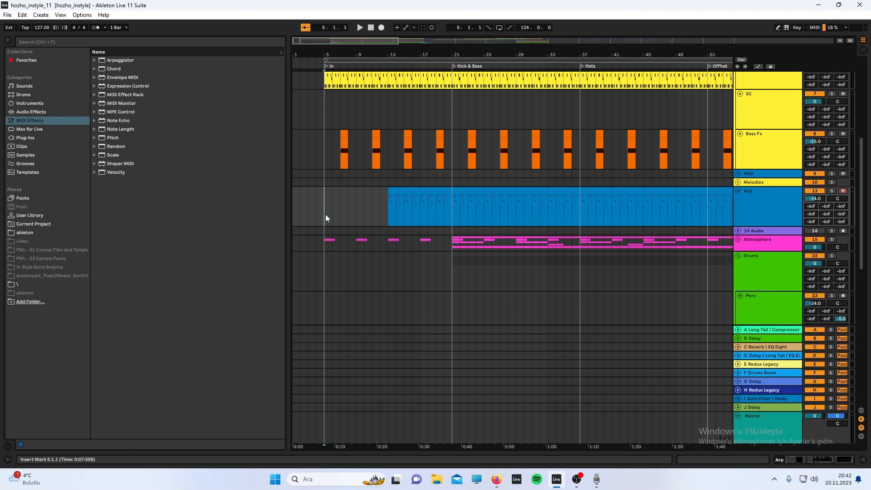
Step: Expand the Melodies group to show its two Melody tracks and unfold the PAD track
scroll(419, 151, down, 5)
scroll(394, 184, down, 2)
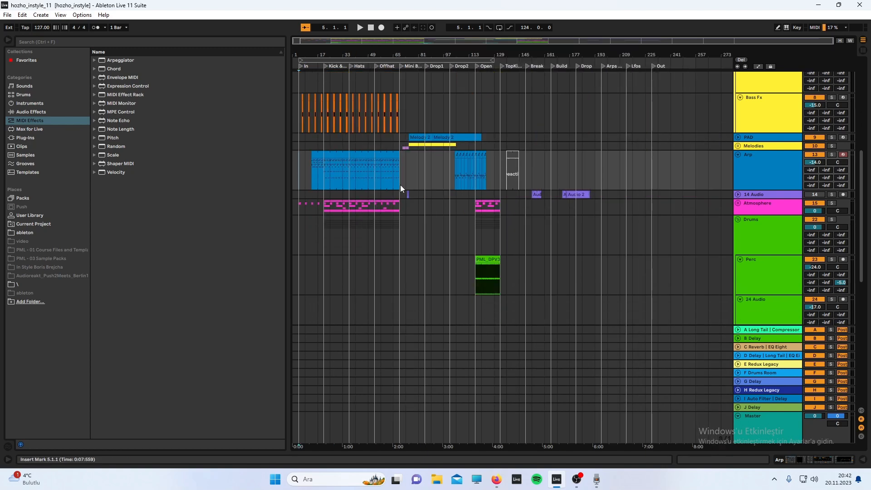
click(738, 146)
click(767, 195)
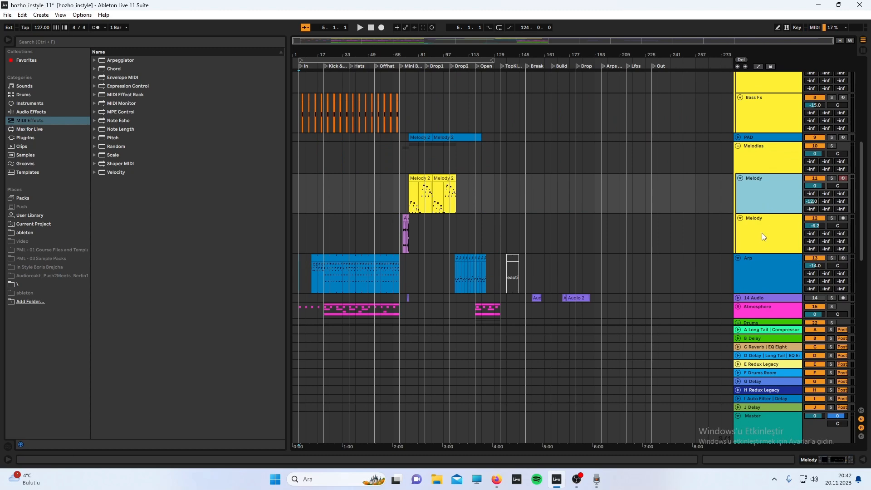
click(761, 233)
scroll(436, 159, up, 6)
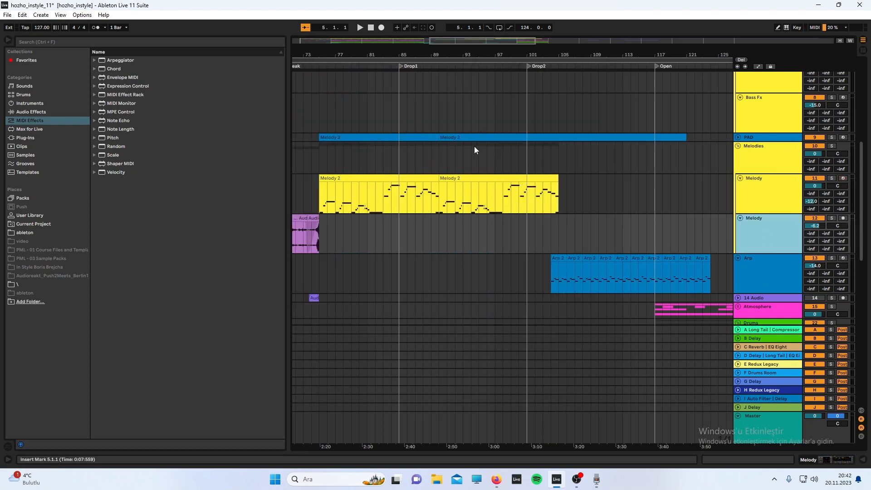
click(738, 138)
Step: Look over the whole arrangement, from the bass and lead tracks to the melodies, drums, shakers and risers
scroll(369, 154, left, 3)
scroll(369, 153, down, 3)
scroll(369, 154, down, 3)
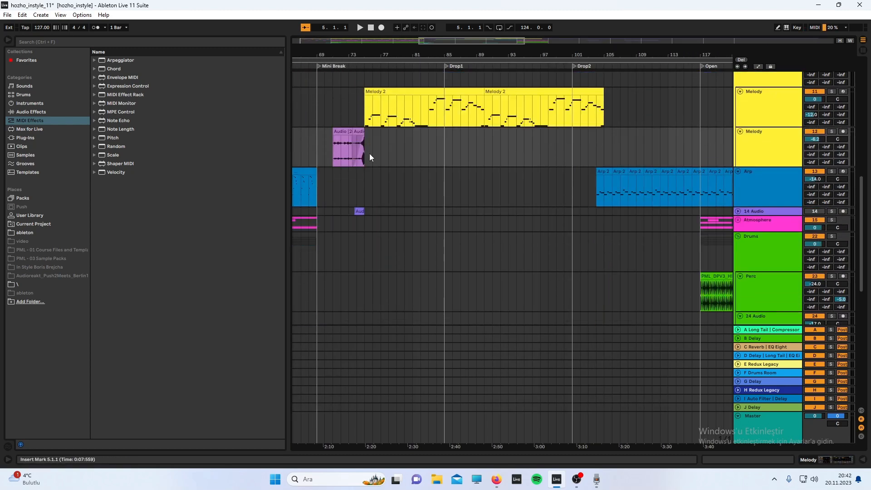
scroll(370, 153, down, 5)
scroll(369, 153, down, 5)
scroll(369, 154, down, 3)
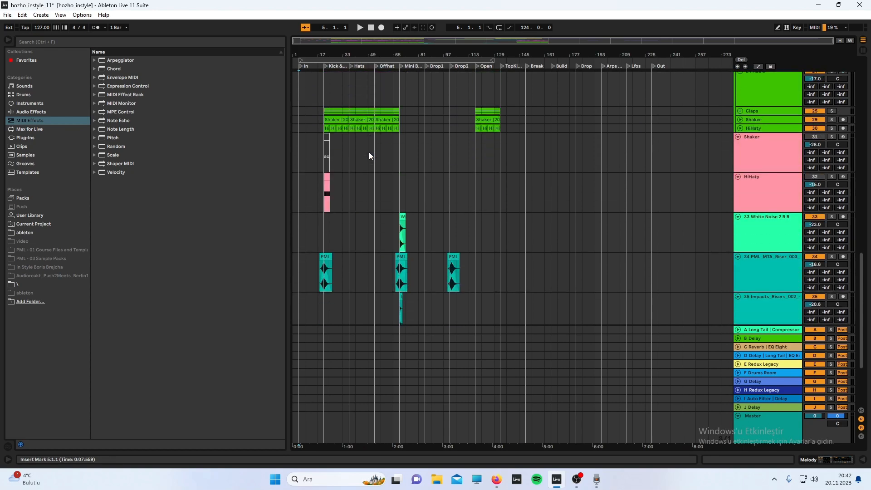
scroll(372, 151, up, 10)
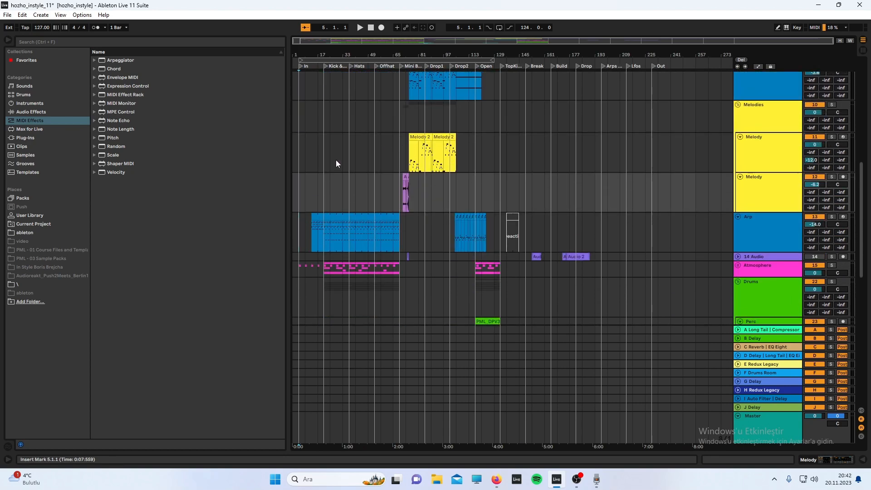
scroll(336, 159, up, 5)
scroll(336, 159, up, 2)
scroll(336, 160, down, 3)
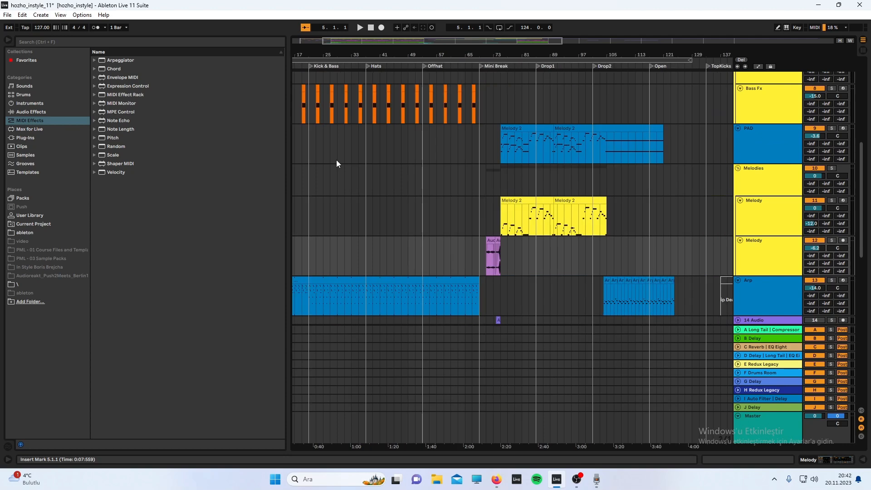
scroll(336, 160, up, 5)
scroll(338, 165, down, 3)
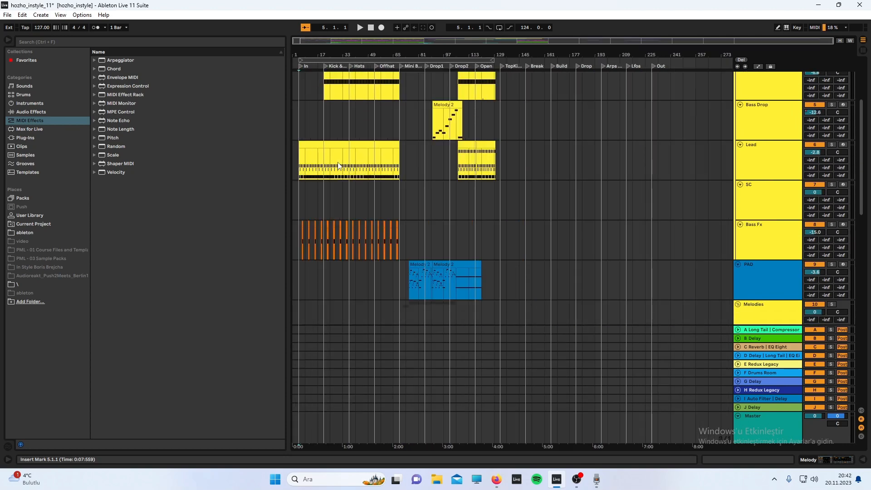
scroll(328, 166, down, 1)
scroll(328, 165, up, 6)
scroll(306, 187, down, 5)
scroll(306, 187, down, 2)
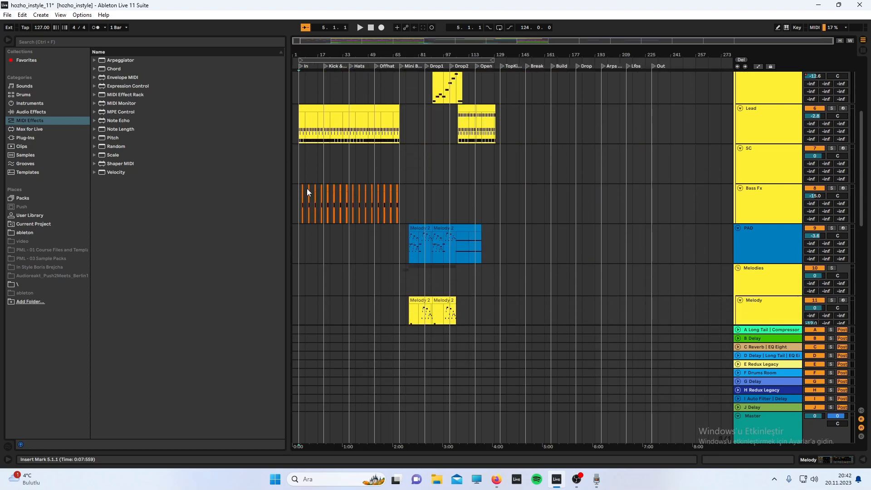
scroll(403, 228, down, 3)
scroll(401, 231, down, 3)
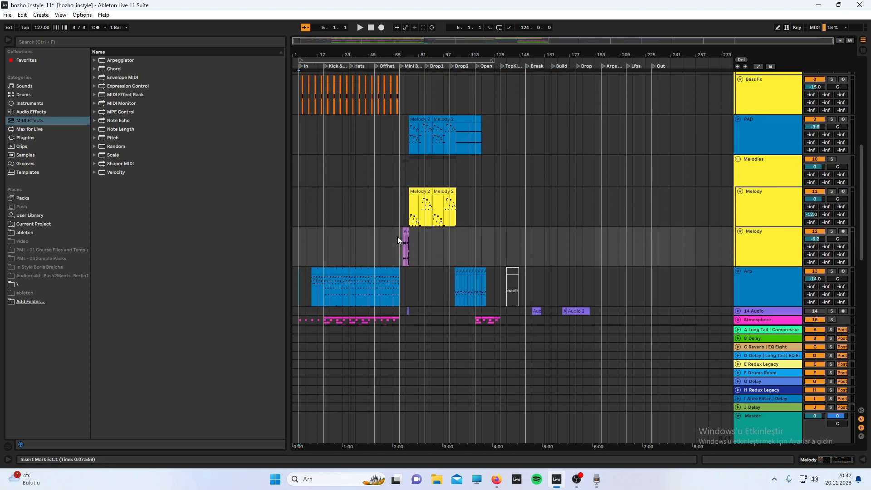
Step: Play the arrangement from the Offhat locator at bar 53 and check the bass, lead and arp clips
scroll(397, 236, up, 3)
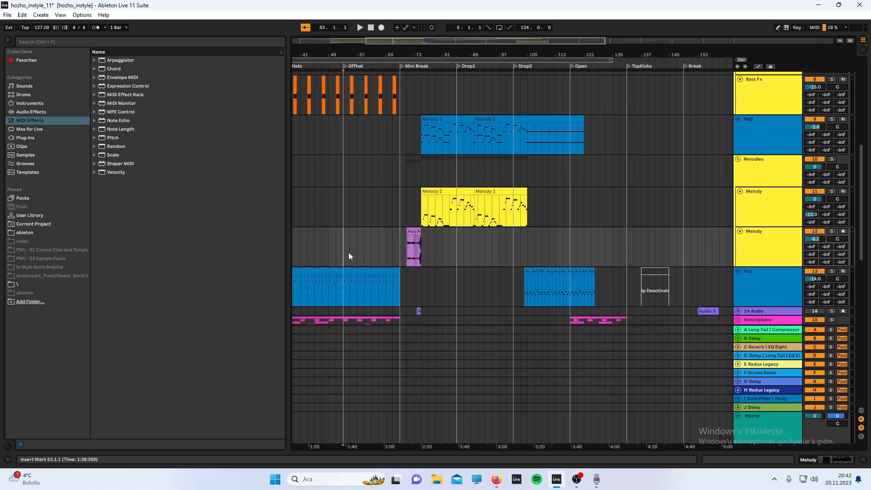
key(space)
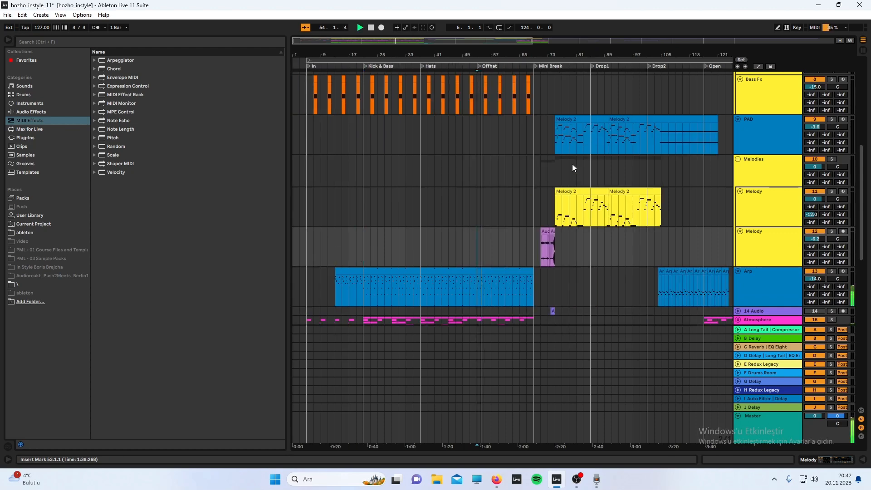
scroll(545, 162, up, 5)
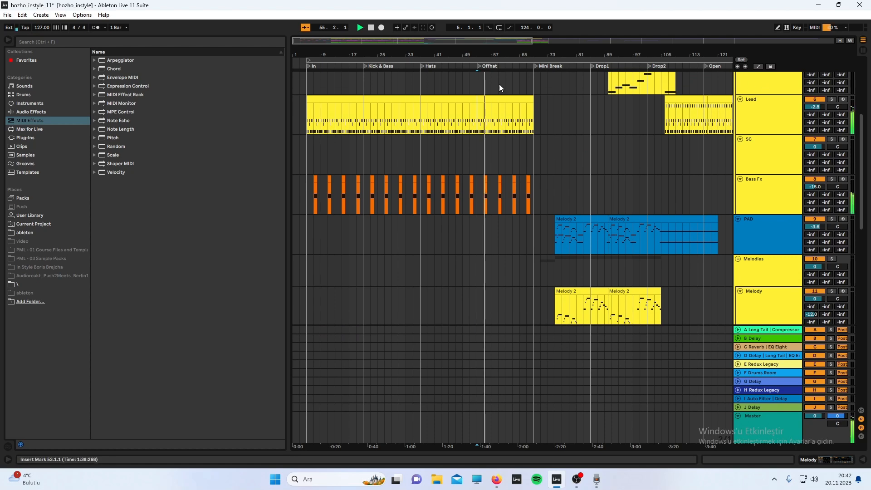
scroll(490, 141, up, 2)
scroll(489, 141, up, 4)
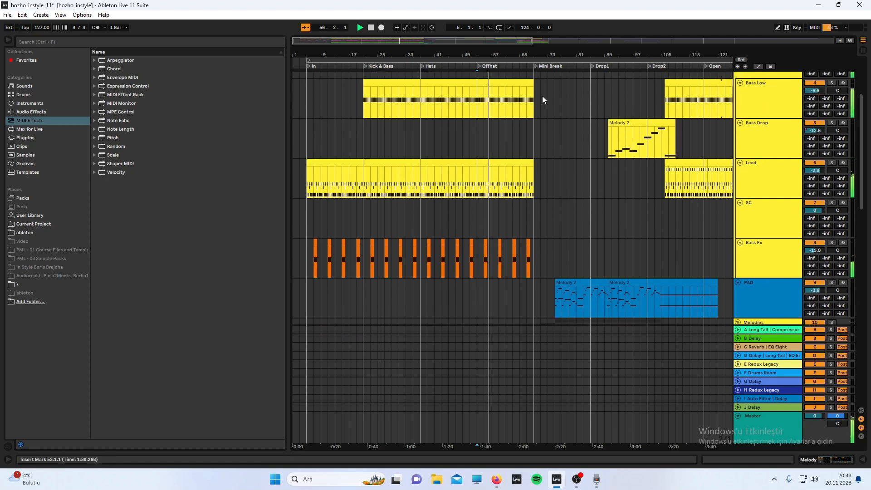
scroll(494, 117, down, 5)
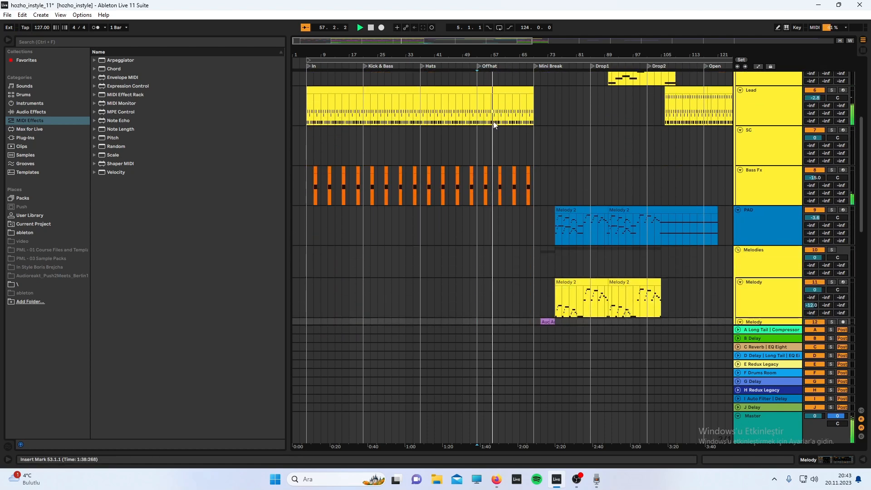
scroll(596, 177, down, 1)
scroll(594, 182, down, 6)
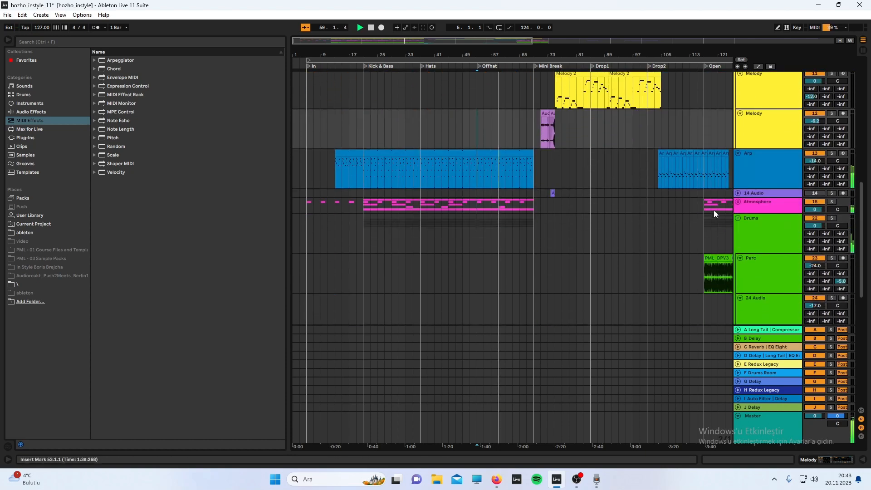
Step: Examine the Atmosphere group and the drum, shaker and riser tracks during playback of the Offhat section
click(739, 203)
click(739, 203)
scroll(657, 237, down, 4)
scroll(658, 237, down, 2)
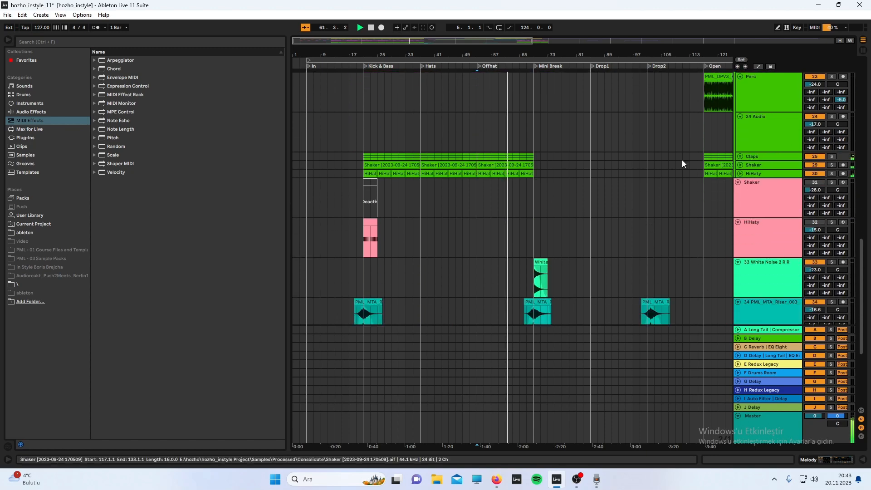
scroll(524, 101, up, 2)
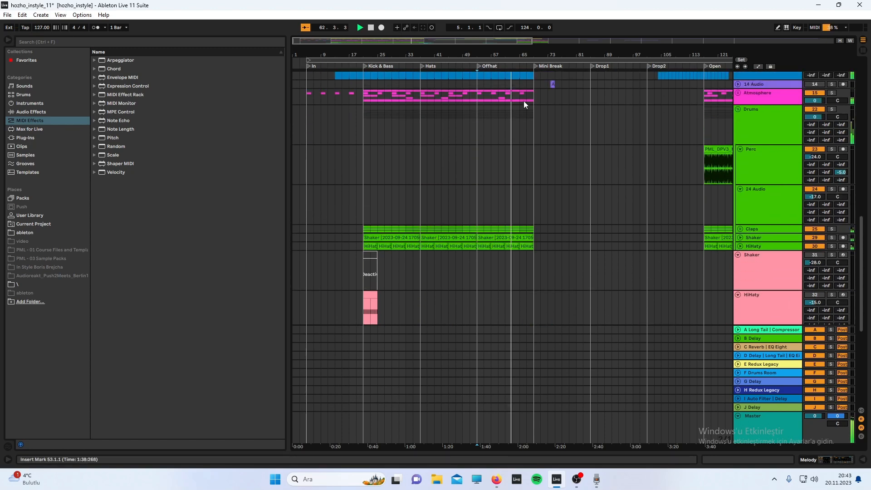
scroll(524, 101, up, 3)
ctrl+scroll(530, 104, up, 5)
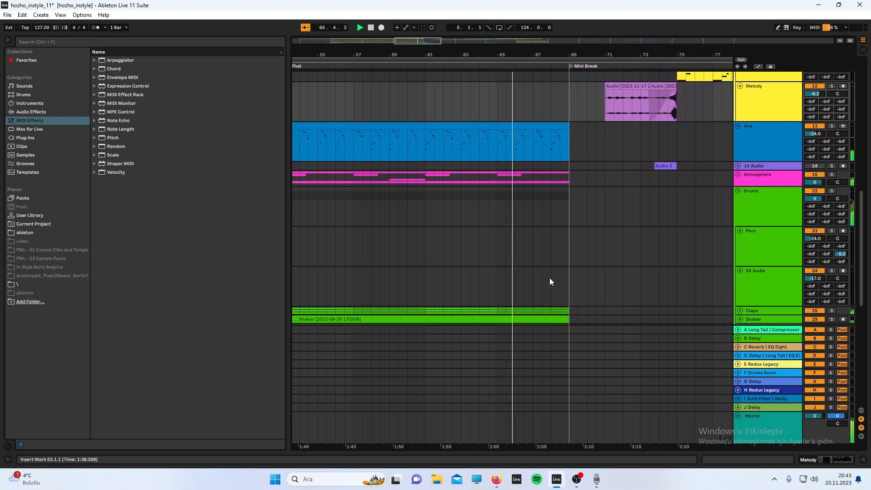
Step: Follow playback into the Mini Break and examine its audio, PAD and Melody clips
scroll(551, 135, up, 2)
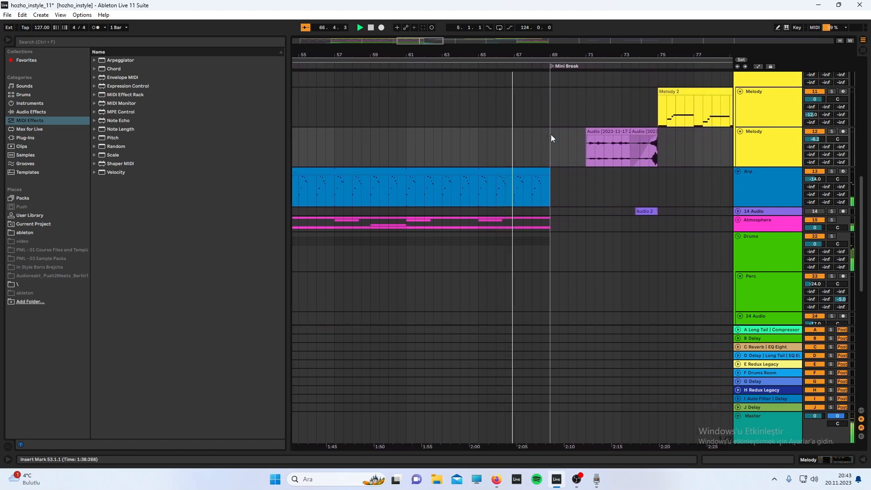
scroll(479, 156, right, 5)
ctrl+scroll(515, 156, down, 3)
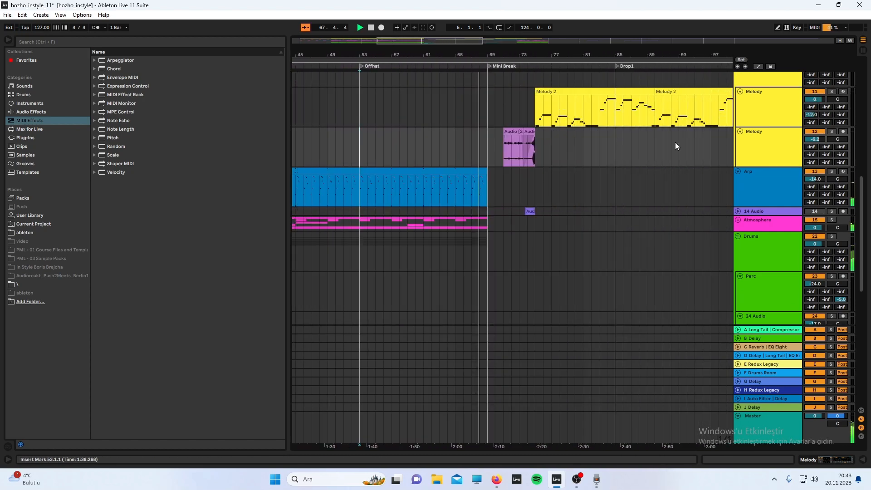
scroll(622, 169, right, 3)
scroll(527, 126, up, 3)
scroll(528, 125, up, 2)
scroll(529, 125, right, 3)
scroll(530, 125, down, 2)
scroll(533, 136, right, 2)
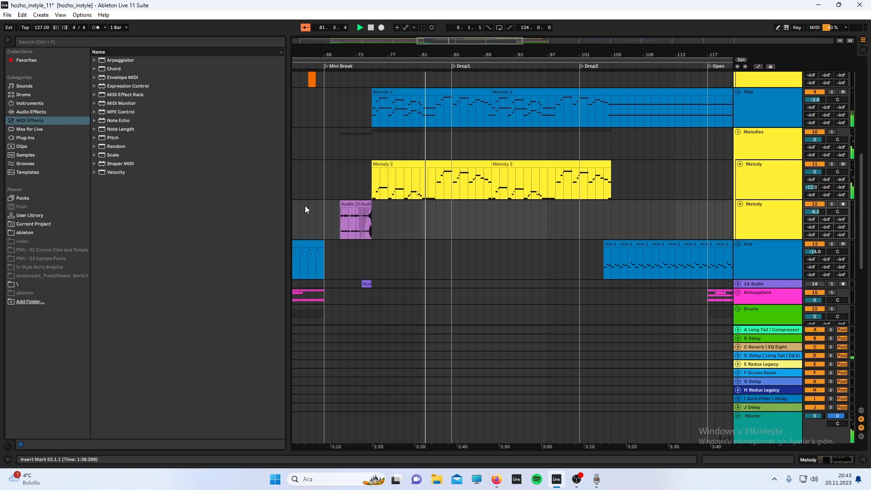
Step: Listen through the Drop1 section and examine the Bass Drop clip alongside the PAD and Melody clips
scroll(472, 205, up, 2)
scroll(471, 205, up, 2)
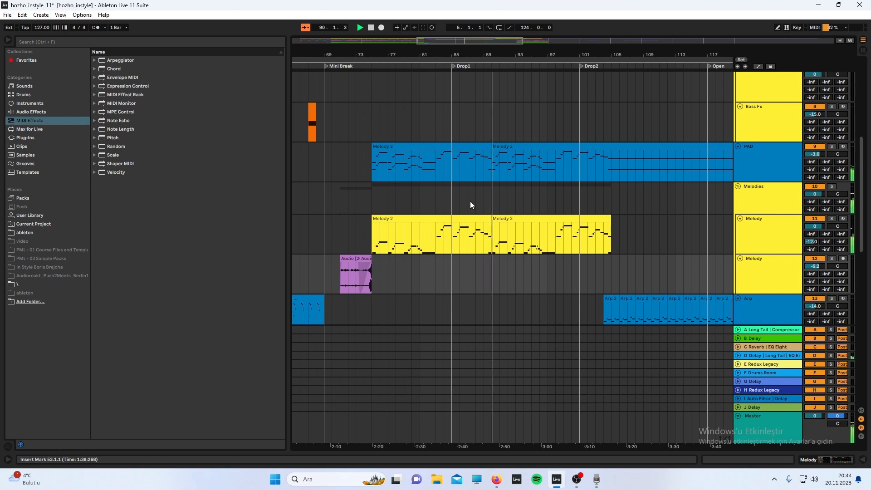
scroll(475, 197, up, 5)
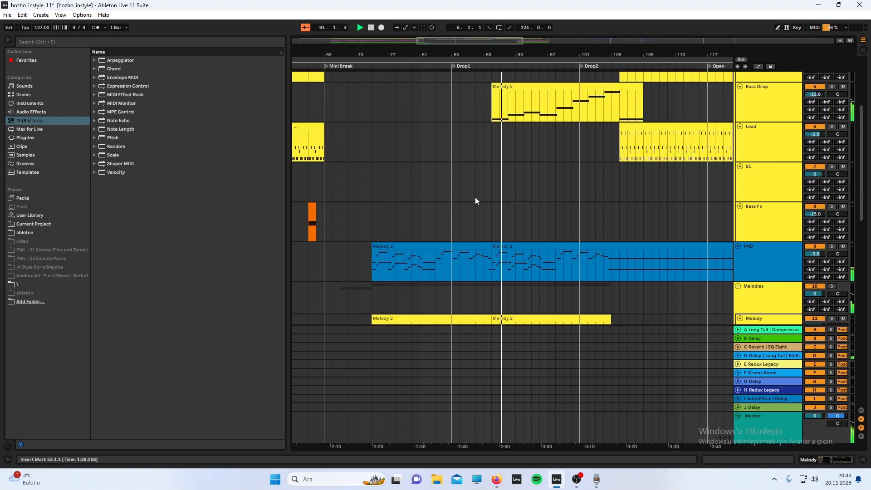
scroll(475, 197, down, 3)
scroll(475, 197, right, 3)
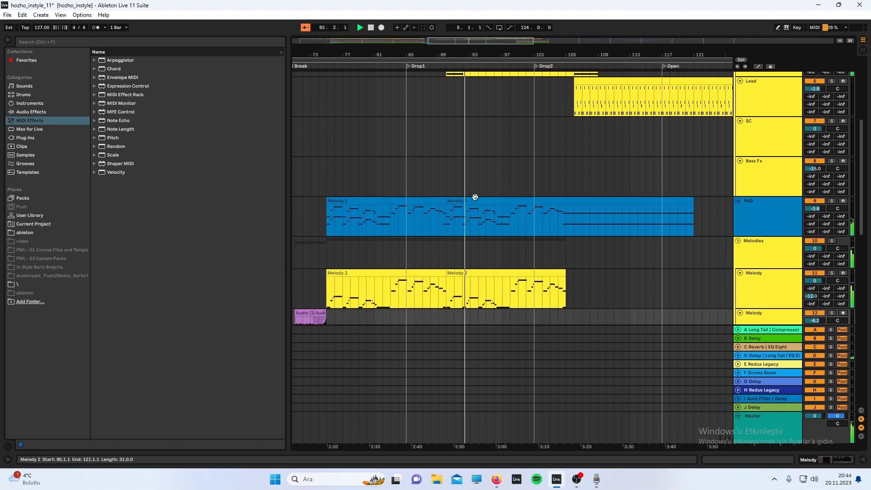
scroll(475, 196, up, 2)
scroll(476, 197, down, 3)
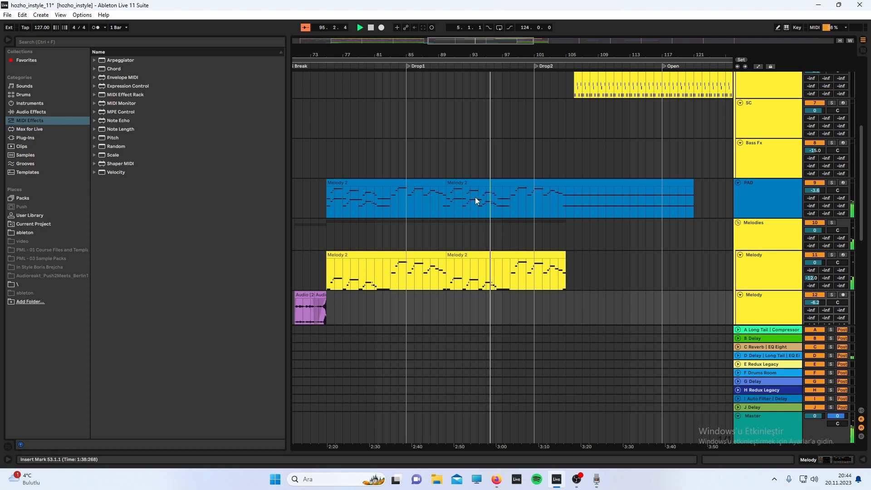
Step: Raise the Arp track's volume to -11.0 dB
scroll(475, 197, down, 1)
scroll(475, 197, down, 2)
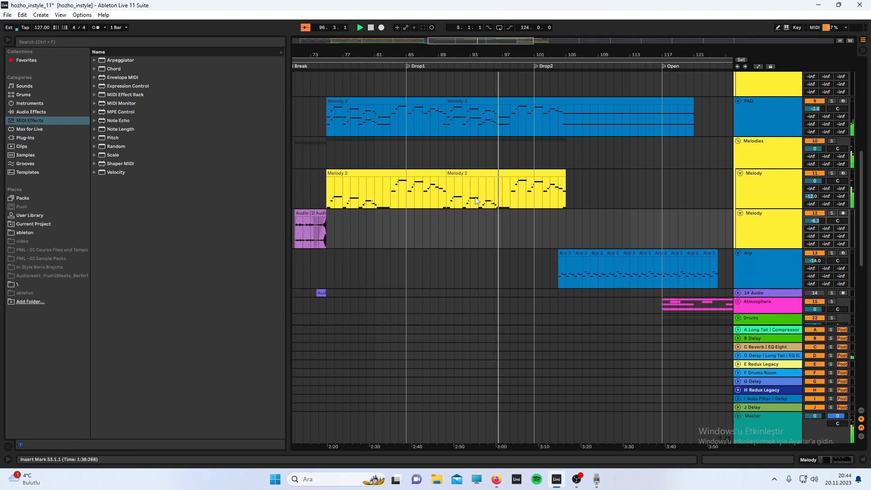
drag(814, 263, 814, 255)
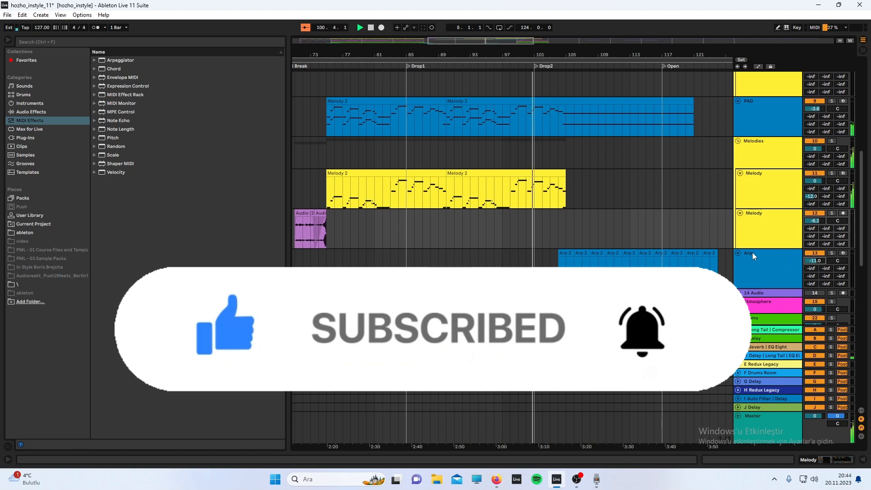
Step: Check the clips in the Drop2 section during playback and raise the Arp track's volume to -8.0 dB
scroll(751, 253, up, 1)
scroll(693, 250, right, 3)
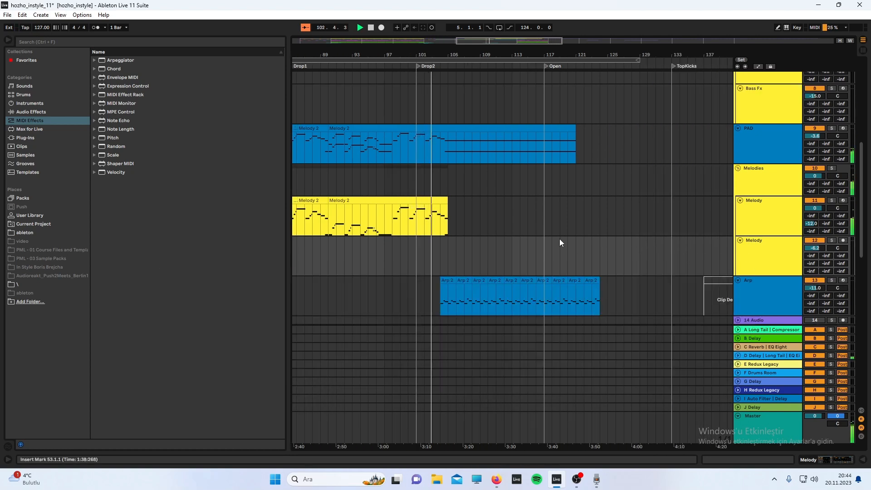
scroll(560, 238, up, 4)
scroll(559, 238, down, 2)
scroll(558, 245, down, 2)
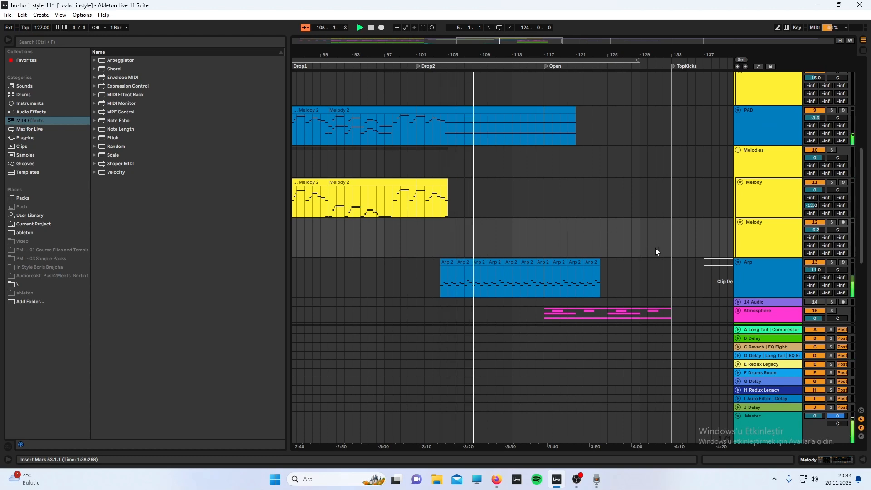
drag(818, 271, 819, 262)
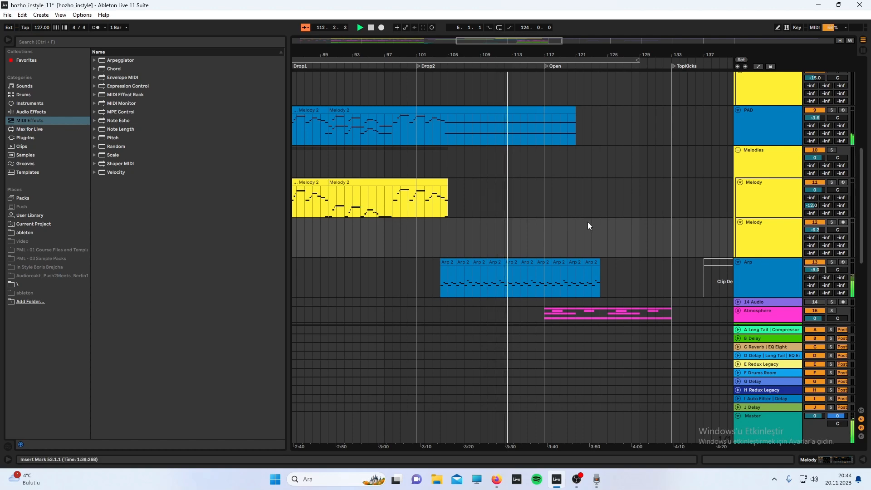
Step: Follow playback from Drop2 into the Open section and examine the Arp, Atmosphere and PAD clips
scroll(588, 222, down, 2)
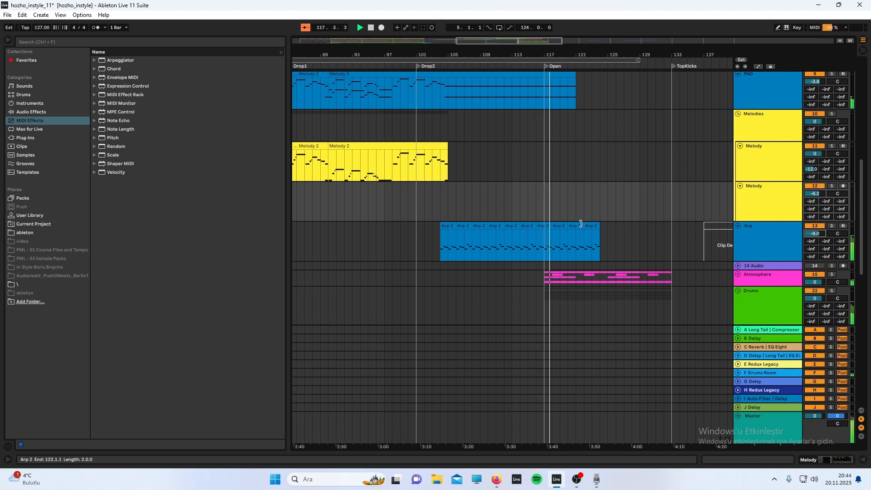
scroll(583, 222, down, 2)
scroll(478, 232, left, 2)
scroll(484, 230, left, 2)
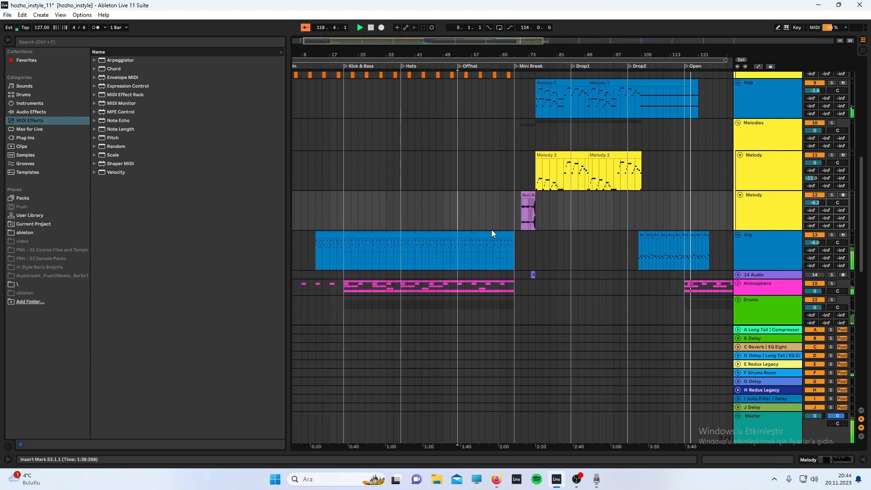
scroll(491, 230, up, 4)
scroll(497, 230, right, 2)
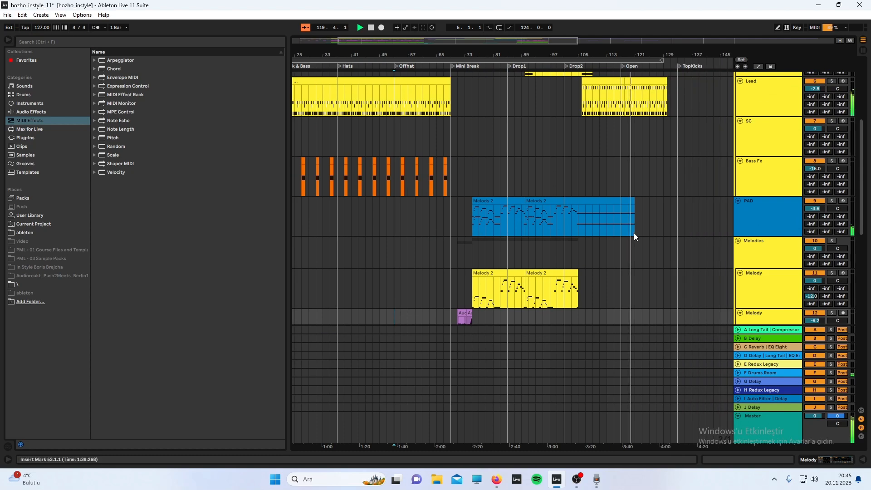
Step: Examine the clips from Mini Break to Drop2 on the Bass Drop, Lead, PAD, Melody and Arp tracks
scroll(527, 236, down, 2)
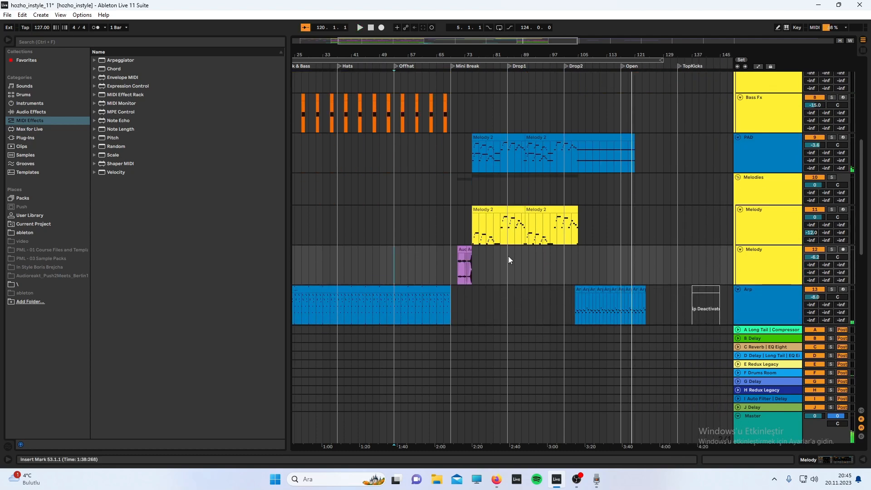
scroll(481, 263, up, 2)
scroll(458, 263, down, 3)
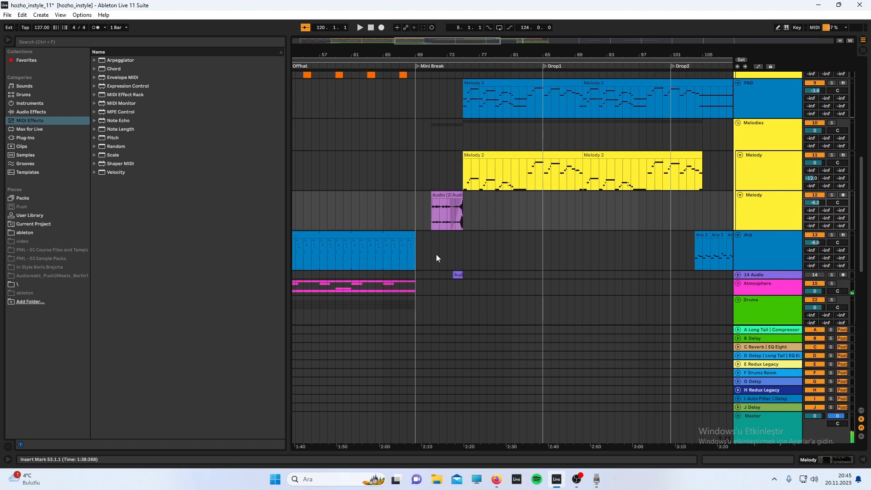
scroll(434, 254, up, 3)
scroll(715, 198, up, 5)
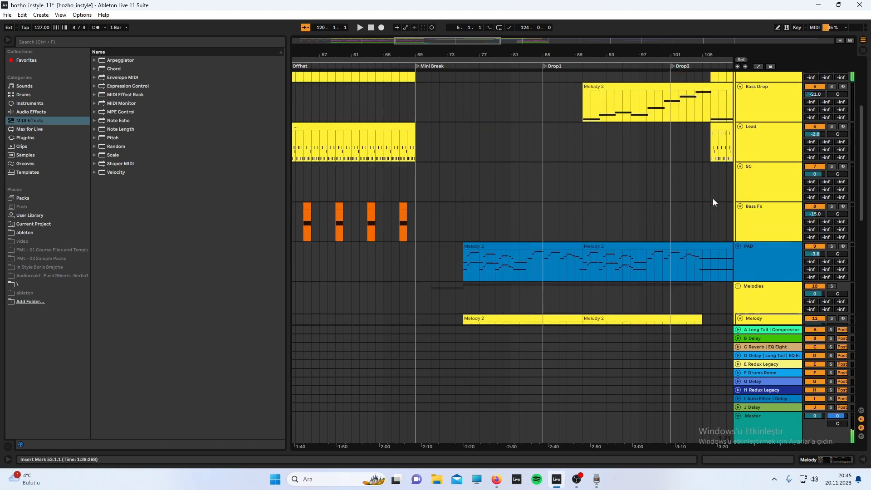
scroll(710, 199, down, 3)
scroll(451, 241, down, 5)
scroll(443, 233, up, 2)
scroll(443, 230, up, 5)
scroll(425, 252, down, 5)
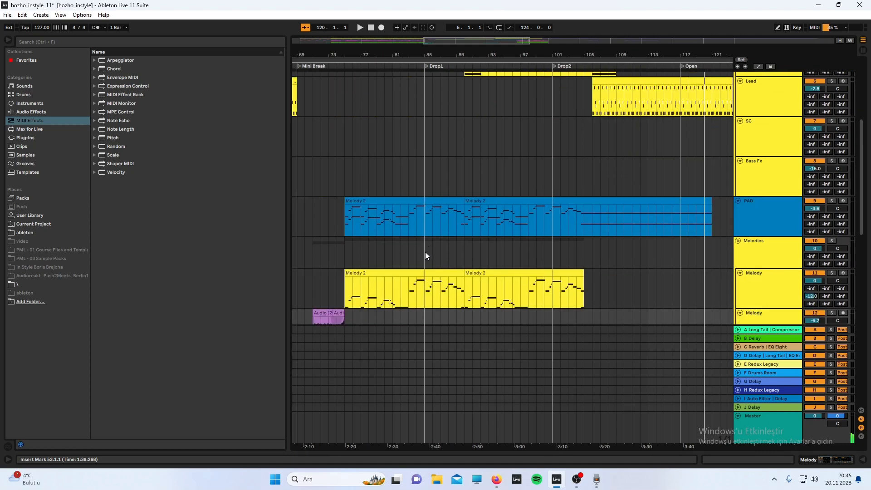
Step: Open Analog Lab V on the first Melody track, set the track volume to -3.2 dB, and close the plug-in window
double_click(752, 168)
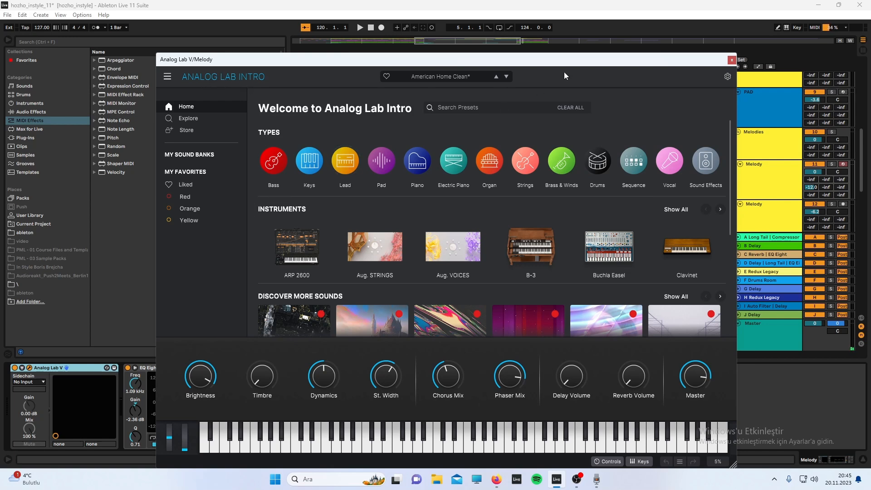
drag(567, 61, 487, 60)
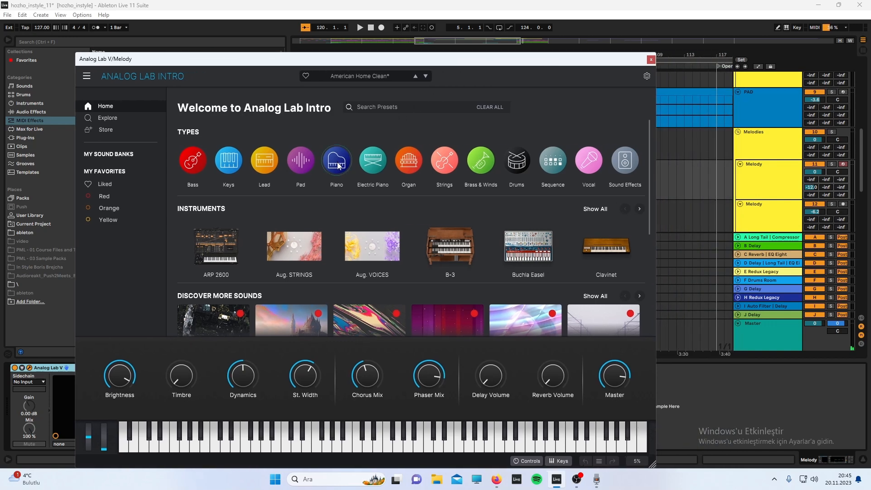
mouse_move(338, 166)
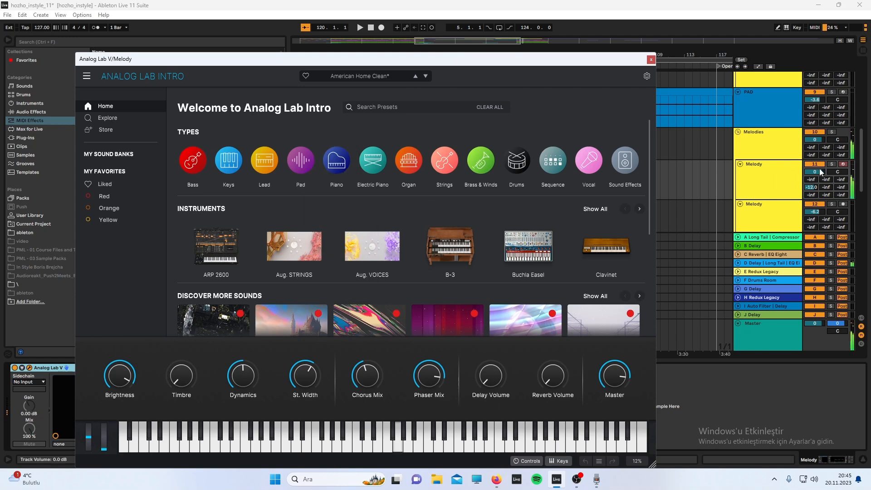
drag(820, 172, 820, 179)
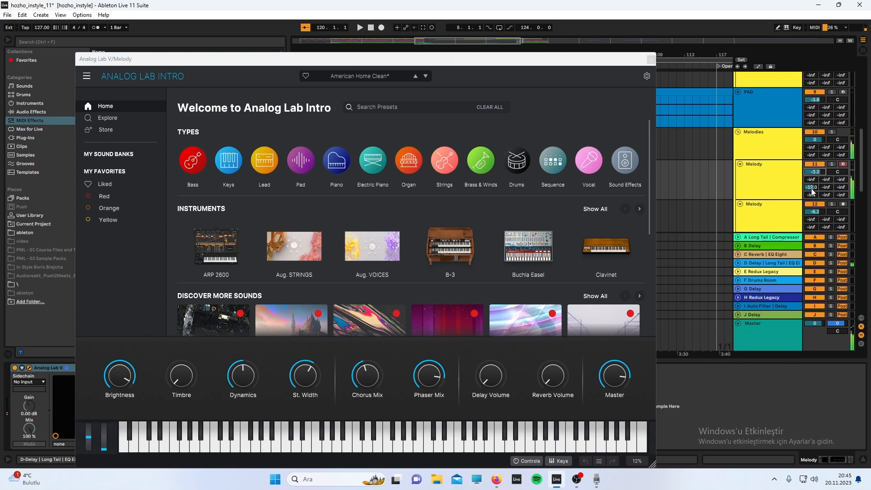
click(651, 59)
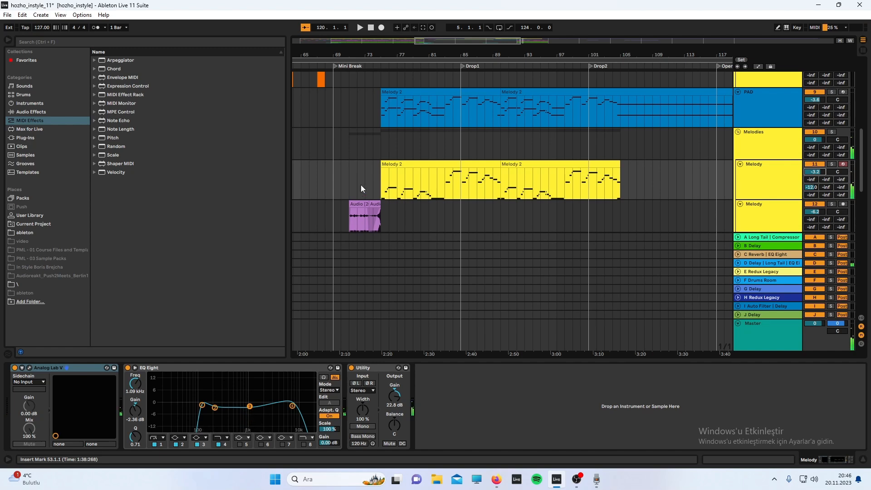
Step: Open the Melody track's first Melody 2 clip and examine its notes, highlighting all G3 notes
double_click(456, 164)
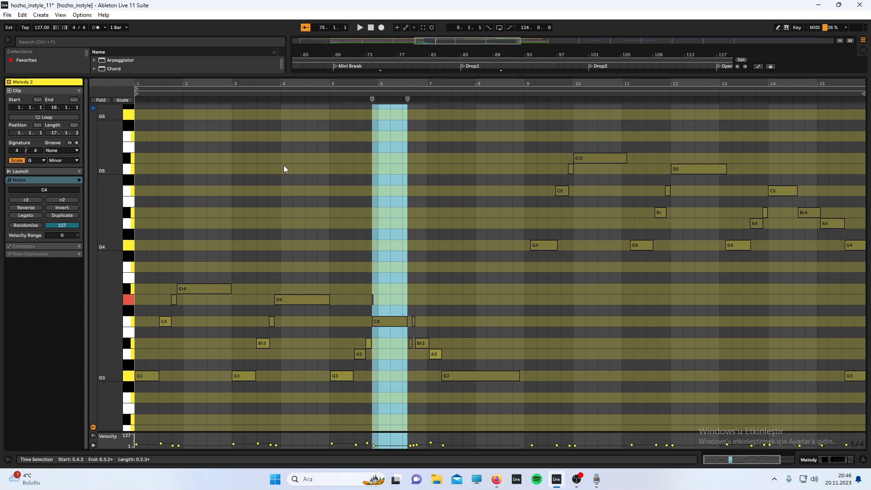
click(129, 380)
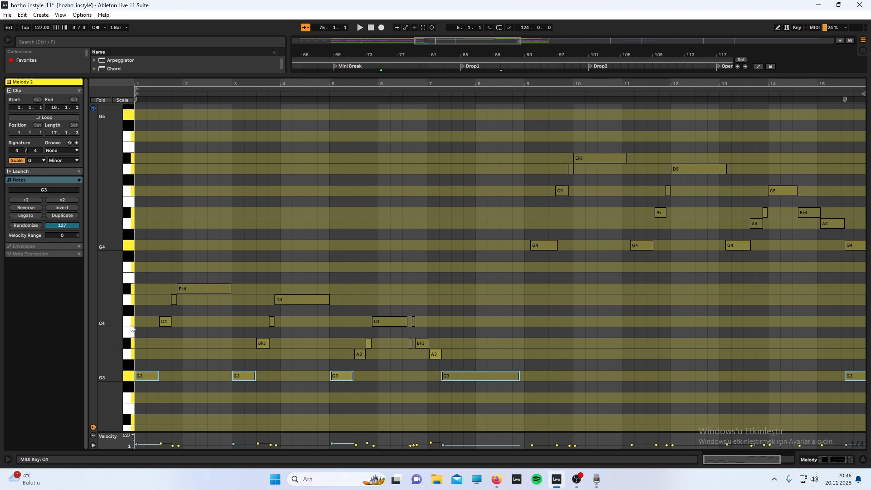
right_click(131, 277)
click(151, 336)
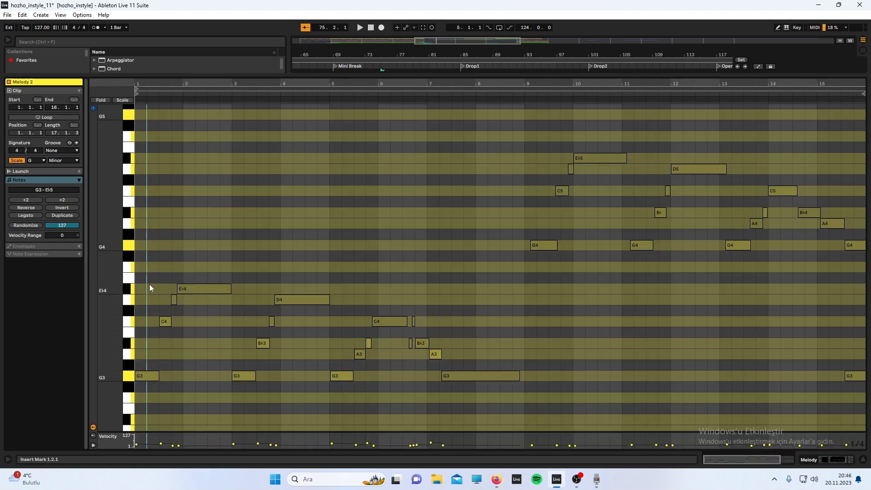
Step: Split the first G3 note at 1.2.1, and undo the split
key(ctrl+e)
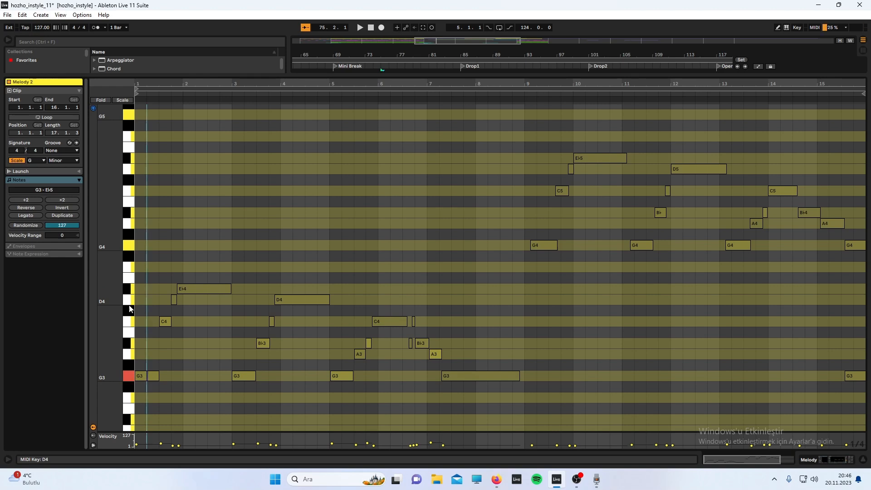
key(ctrl+z)
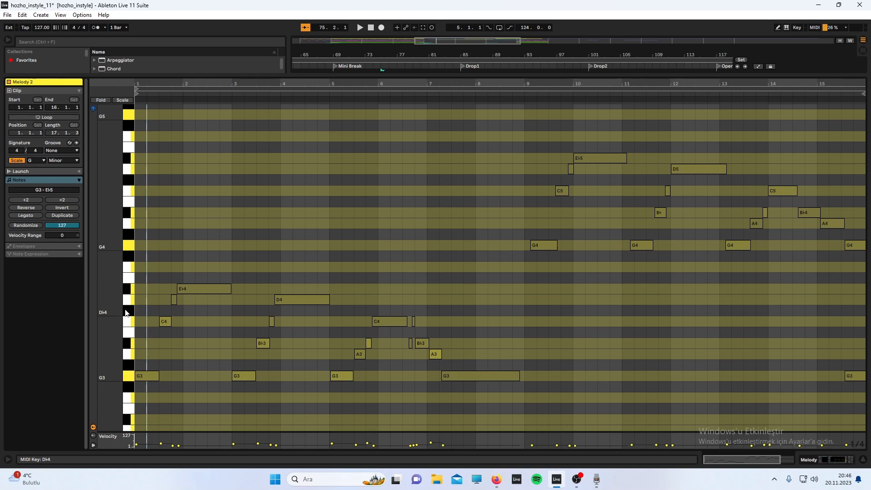
Step: Play the opening notes of the Melody clip, stop playback, and close the clip editor
key(space)
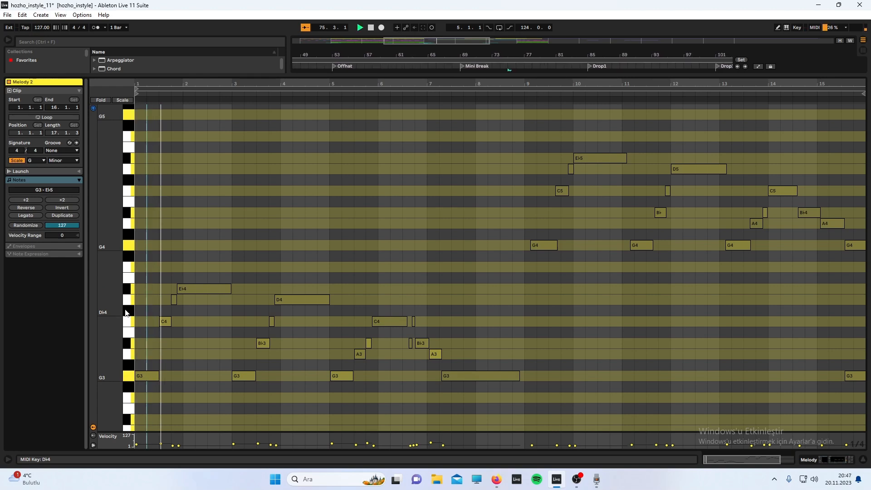
key(space)
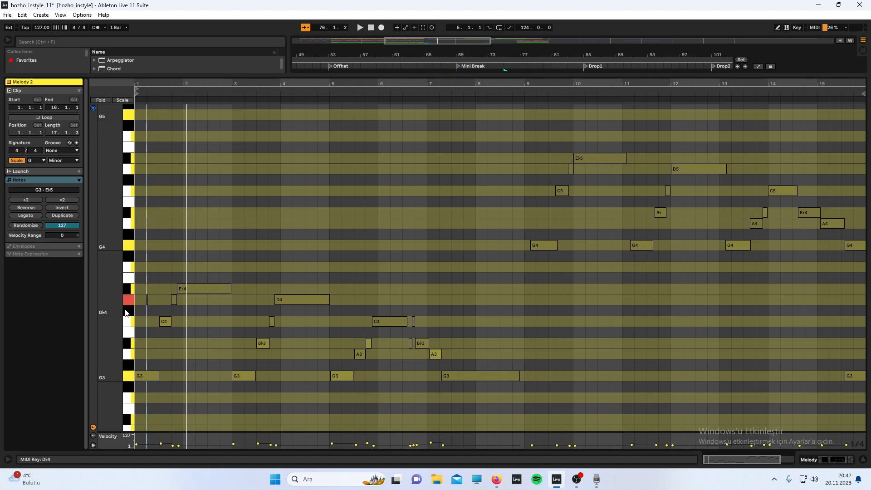
key(Up)
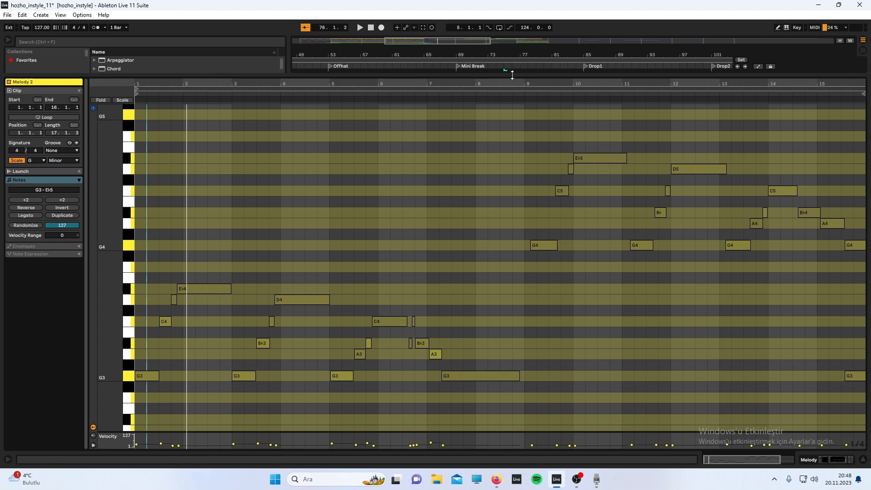
key(ctrl+alt+l)
Step: Return to the Melody track between Mini Break and Drop1 and reopen its first Melody 2 clip
scroll(527, 177, up, 3)
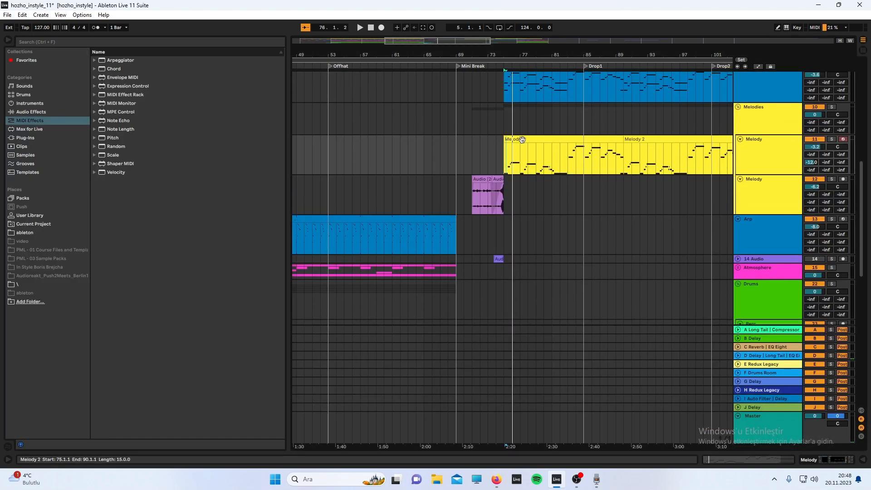
scroll(522, 141, up, 3)
scroll(521, 140, right, 2)
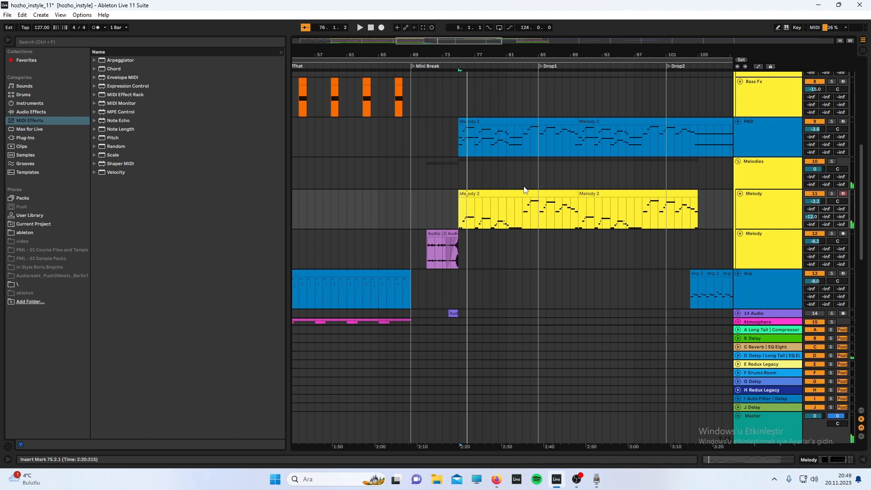
double_click(475, 191)
key(space)
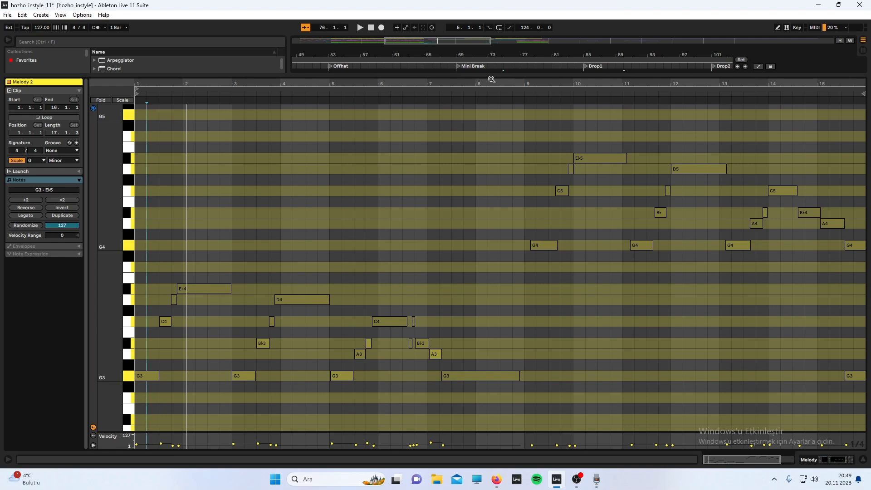
Step: Examine the clip's first phrase from the E♭4 note to the long G3 note ending it, and close the clip editor
click(174, 300)
click(180, 290)
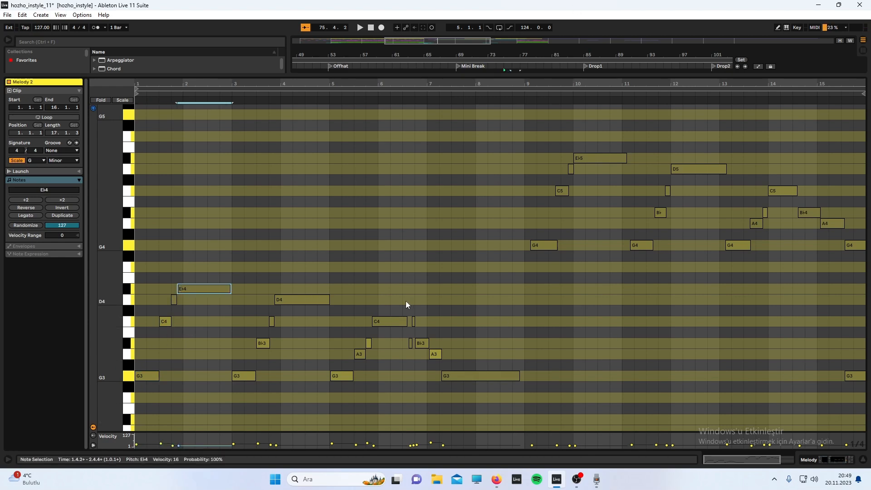
drag(408, 301, 509, 395)
click(462, 328)
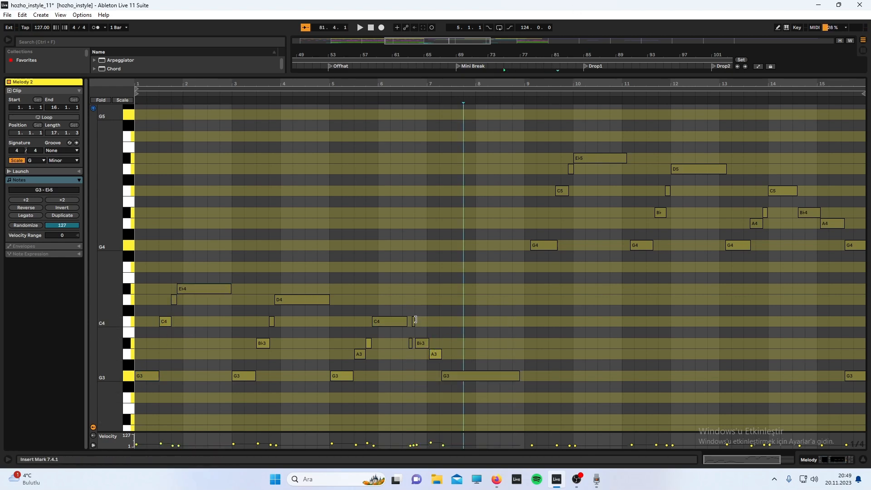
click(460, 376)
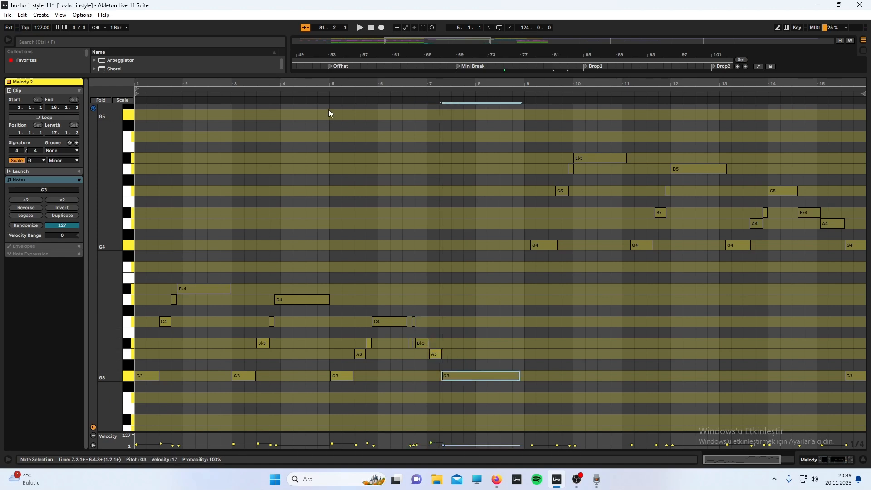
click(331, 94)
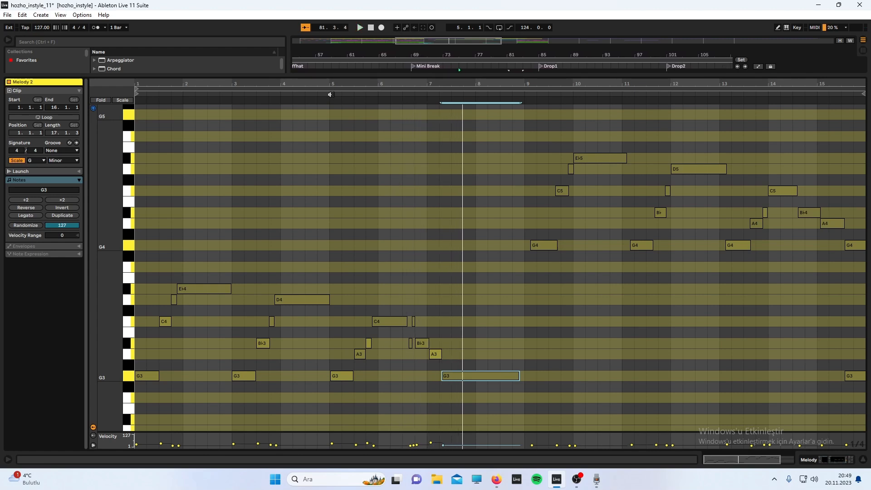
click(413, 75)
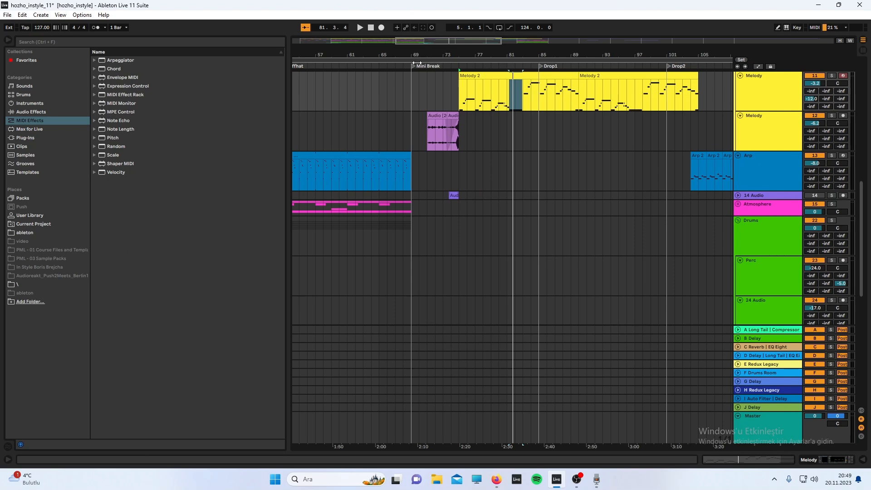
Step: Compare the Melody and PAD clips, play and inspect the PAD track's first Melody 2 clip, and close the clip editor
click(526, 105)
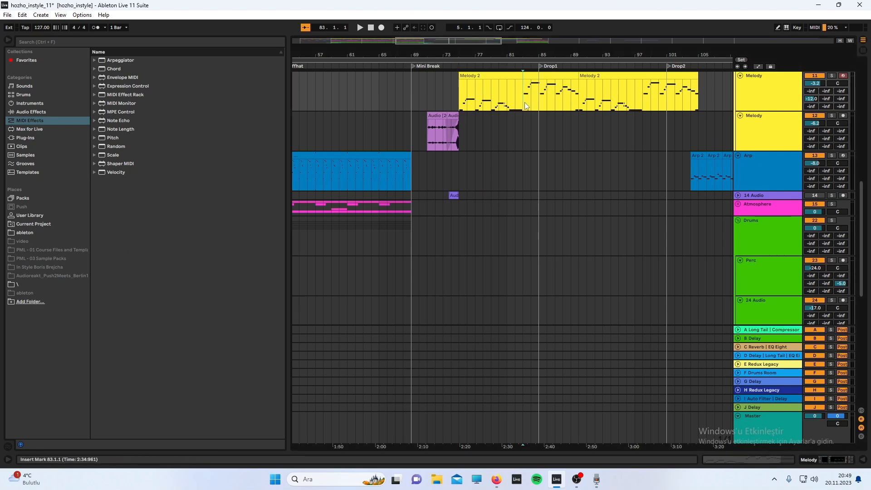
scroll(635, 107, up, 5)
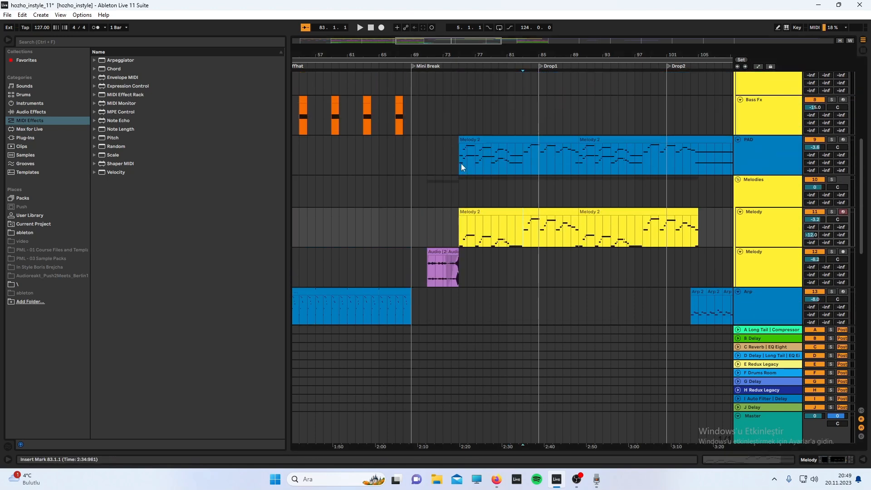
click(461, 163)
click(522, 212)
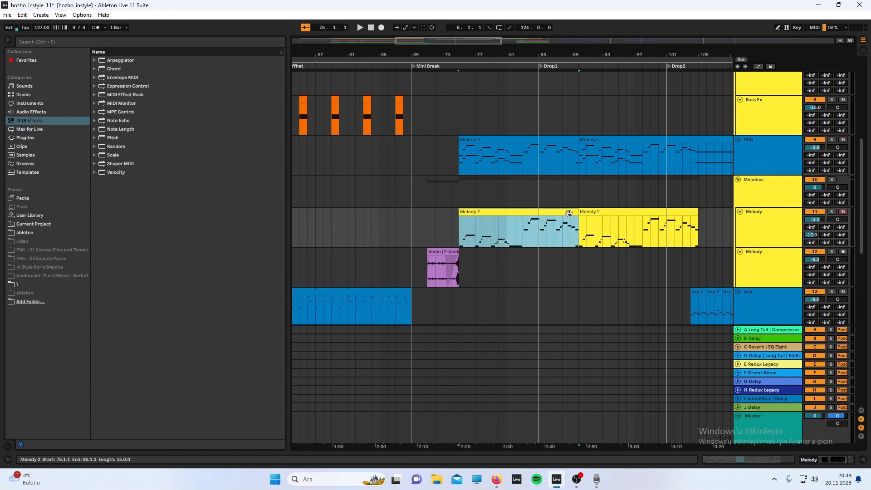
click(461, 167)
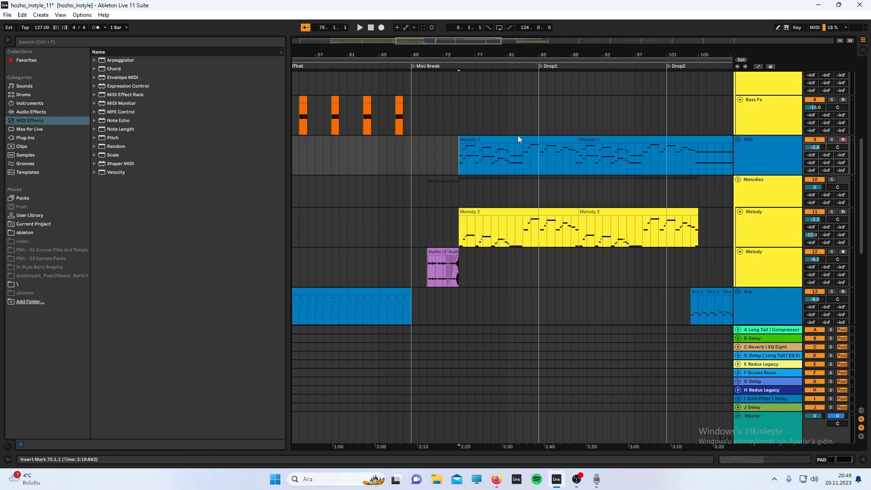
double_click(505, 136)
key(space)
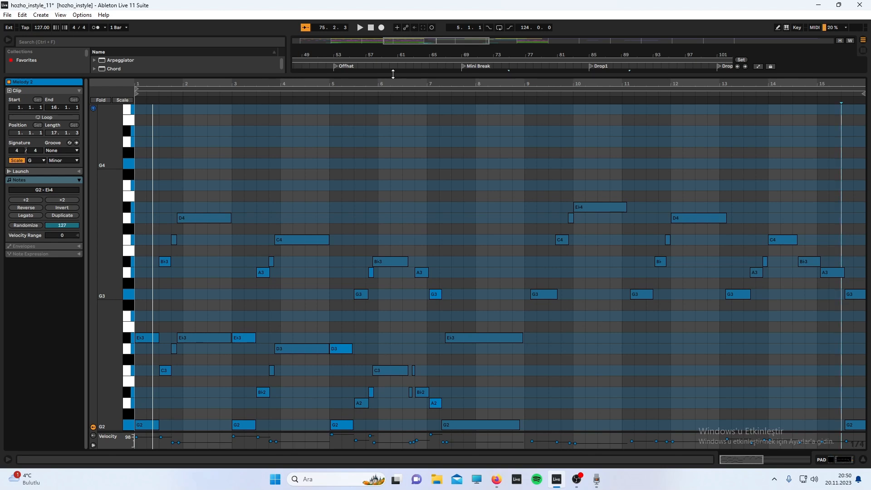
key(ctrl+alt+l)
Step: Solo the PAD track and show its Diva and EQ Eight devices
click(831, 75)
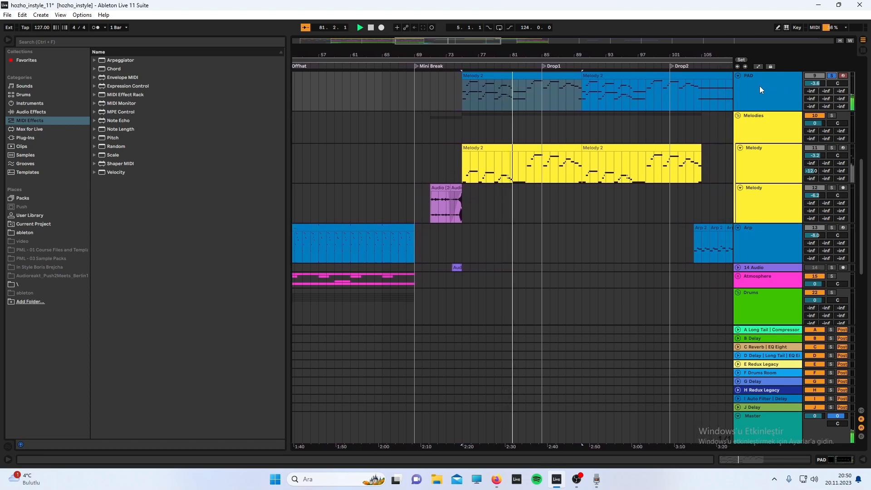
click(759, 86)
double_click(760, 86)
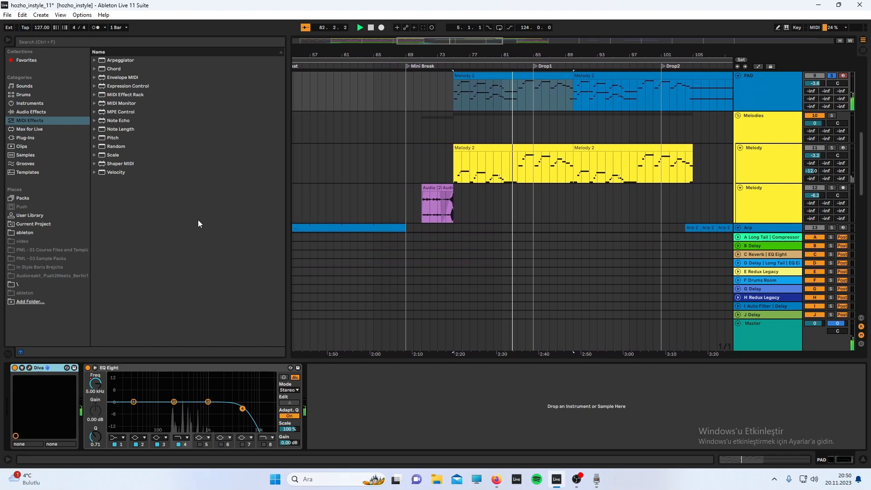
Step: Open the PAD track's Diva synth and raise the VCF filter cutoff to 79
click(30, 368)
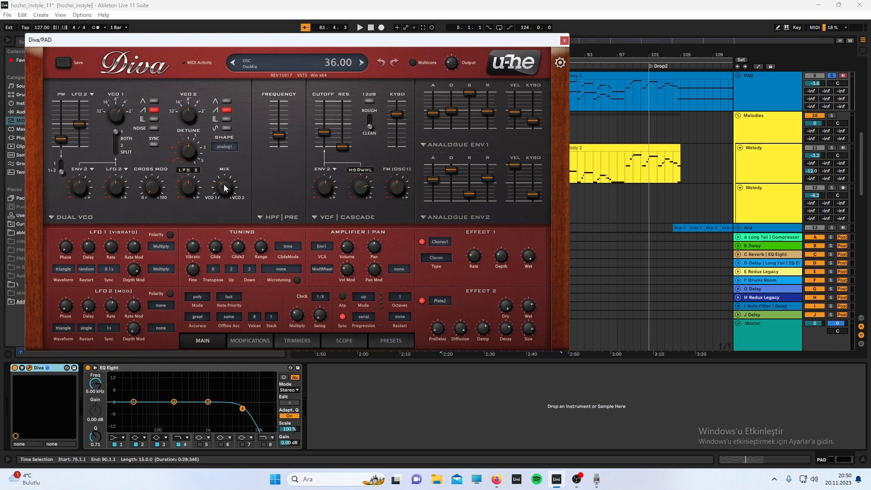
drag(227, 185, 224, 188)
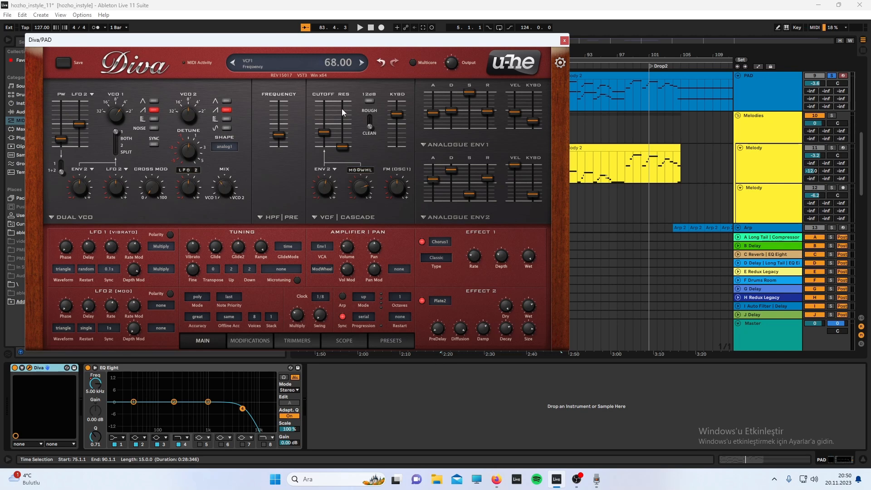
drag(326, 130, 323, 124)
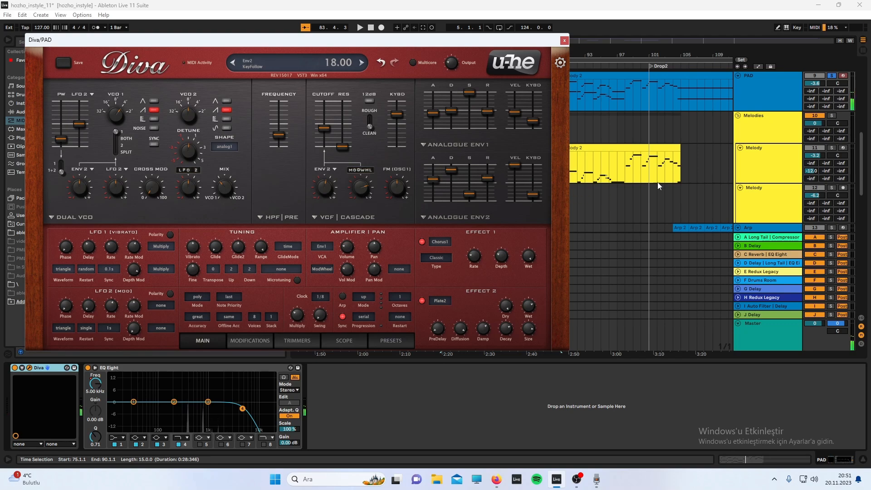
Step: Switch to Paint with a blank canvas and place its window below Diva's envelope sliders
click(335, 477)
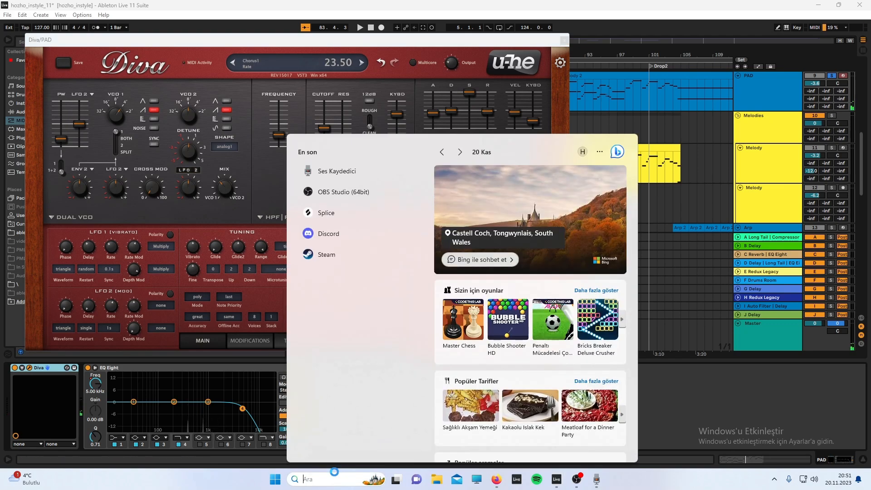
text(pai)
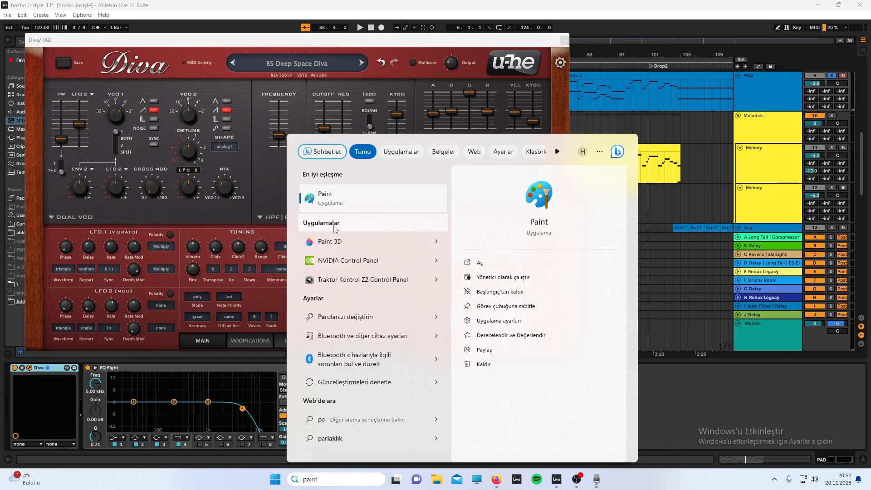
click(335, 210)
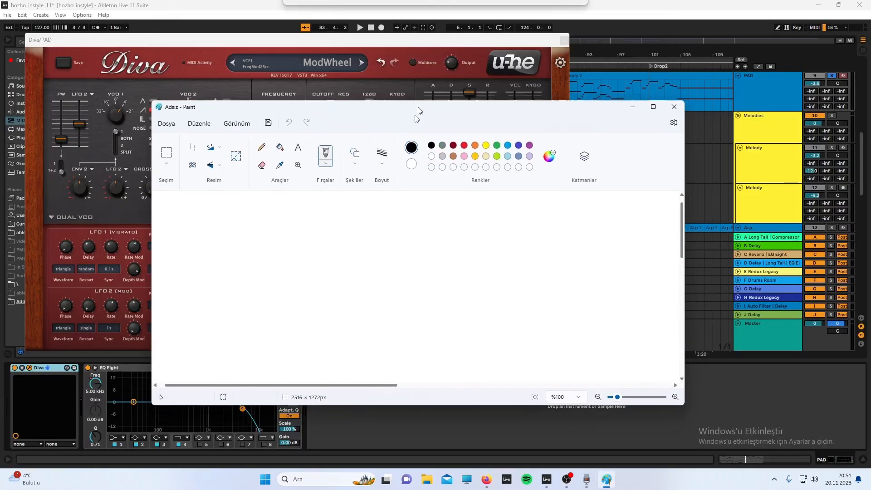
mouse_move(418, 111)
mouse_down()
mouse_move(363, 204)
mouse_move(361, 230)
mouse_up()
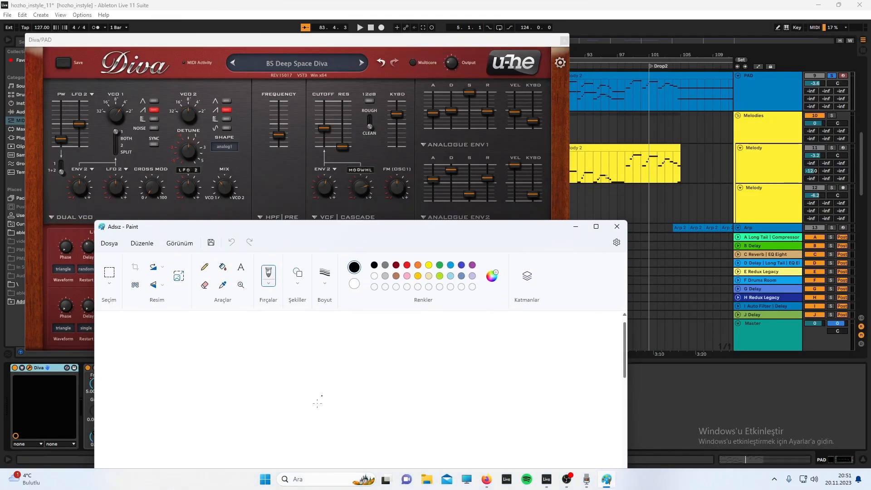
Step: Sketch an envelope curve, mark its stages with arrows labelled A, D, S and R, and write ADSR above it
drag(222, 429, 234, 417)
drag(281, 402, 338, 415)
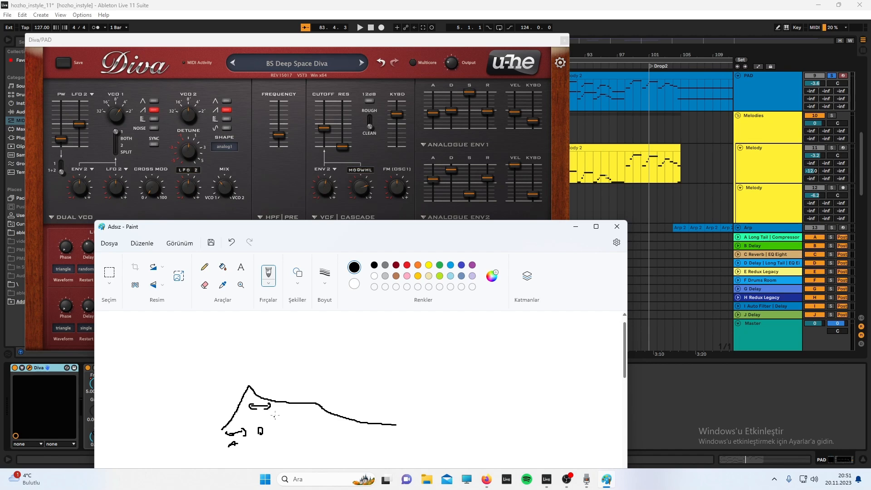
mouse_move(278, 411)
mouse_down()
mouse_move(374, 429)
mouse_move(331, 430)
mouse_move(349, 451)
mouse_up()
mouse_move(403, 365)
mouse_down()
mouse_move(408, 382)
mouse_move(408, 370)
mouse_up()
mouse_move(410, 366)
mouse_down()
mouse_move(407, 383)
mouse_move(458, 377)
mouse_up()
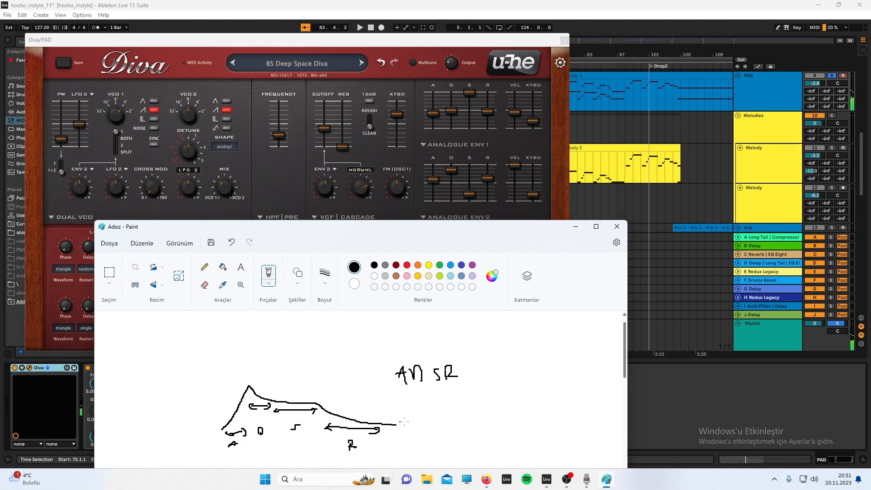
Step: Close Paint without saving the envelope sketch, and close the PAD track's Diva window
click(617, 227)
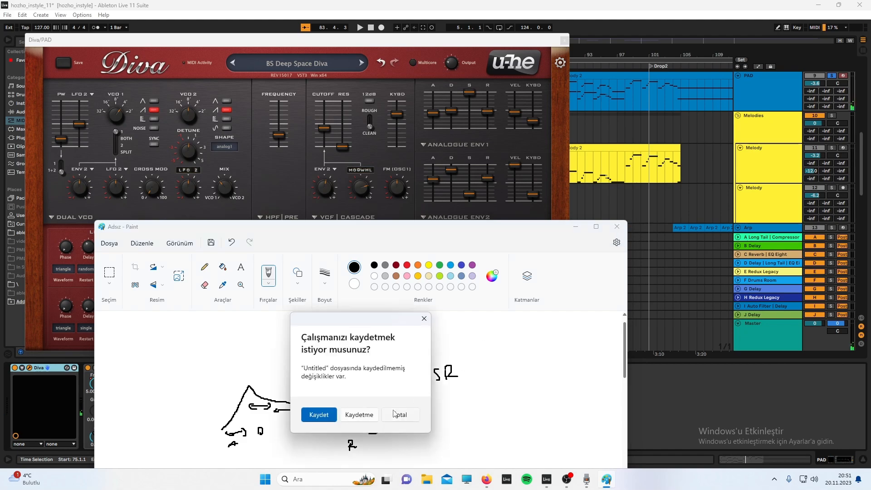
click(359, 415)
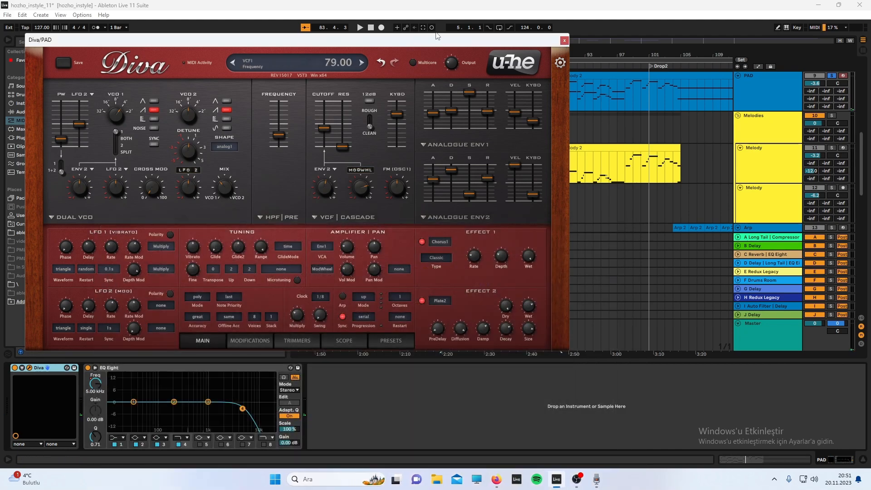
click(567, 40)
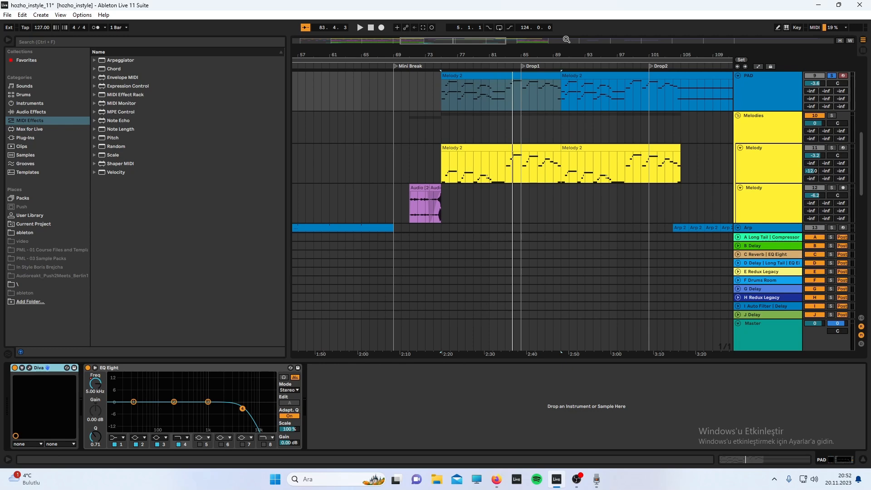
Step: Clear the PAD solo and play the full arrangement from bar 68, just before Mini Break
right_click(524, 66)
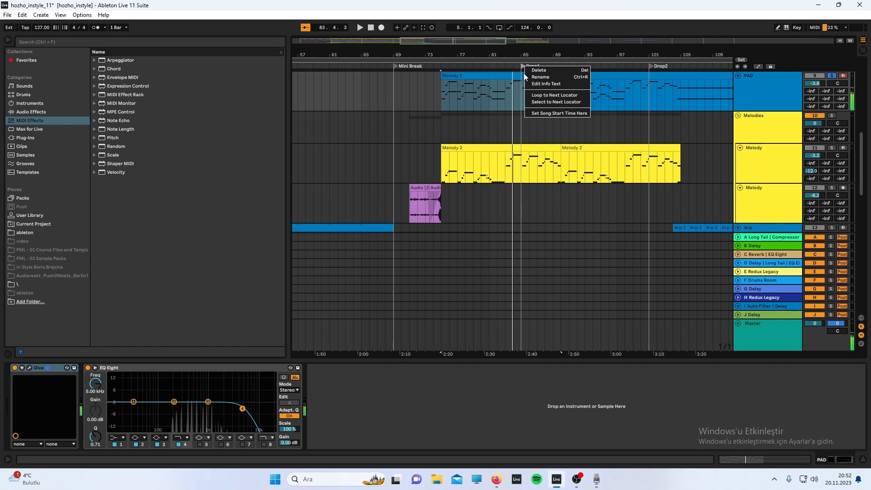
click(436, 198)
scroll(449, 192, down, 2)
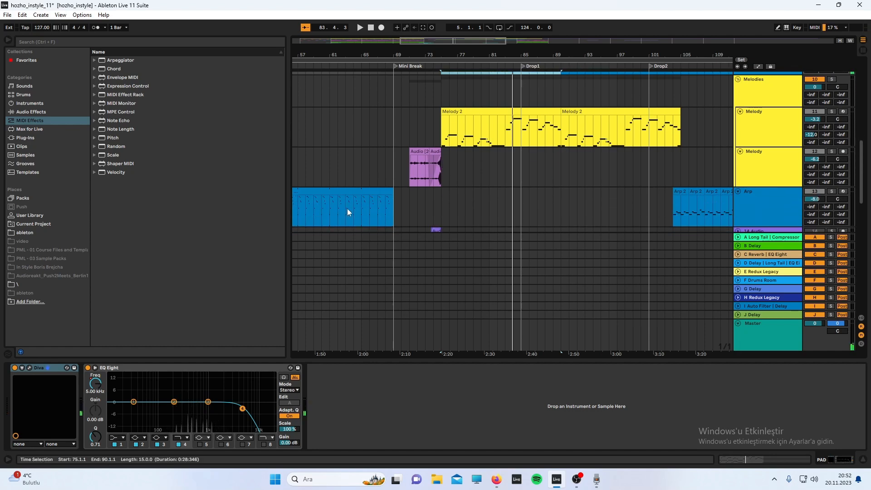
click(386, 203)
scroll(385, 202, left, 4)
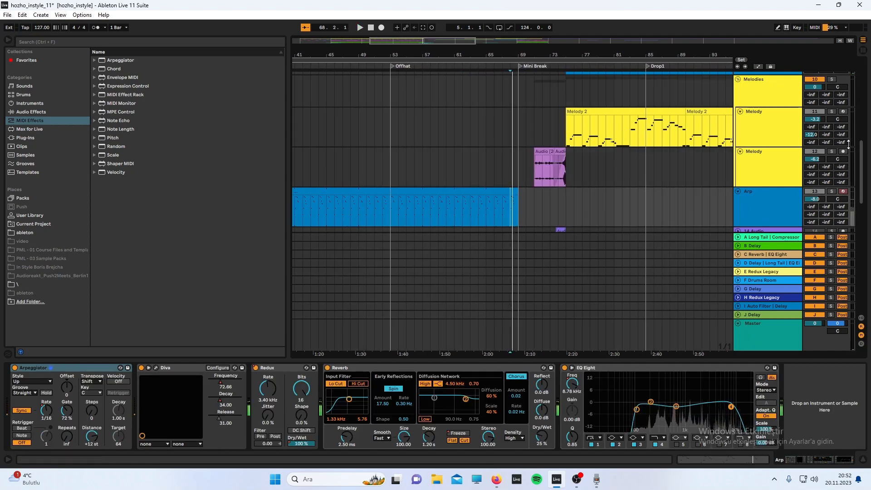
click(838, 80)
key(space)
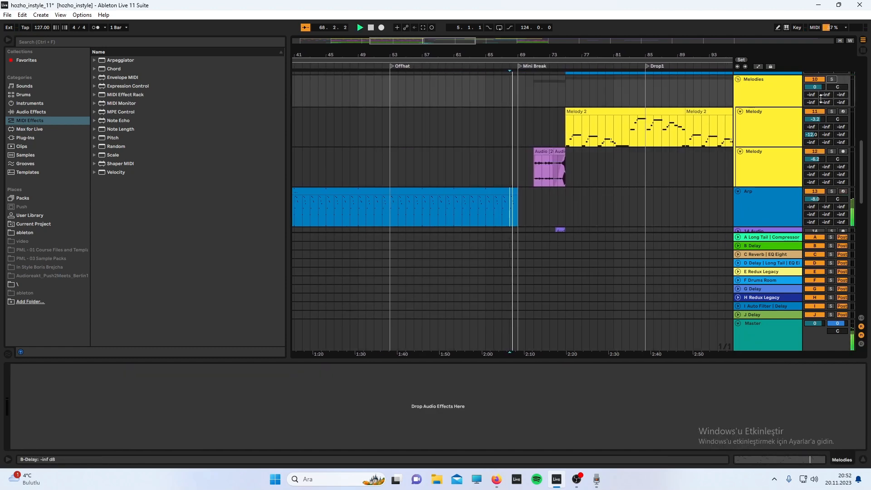
scroll(506, 175, down, 3)
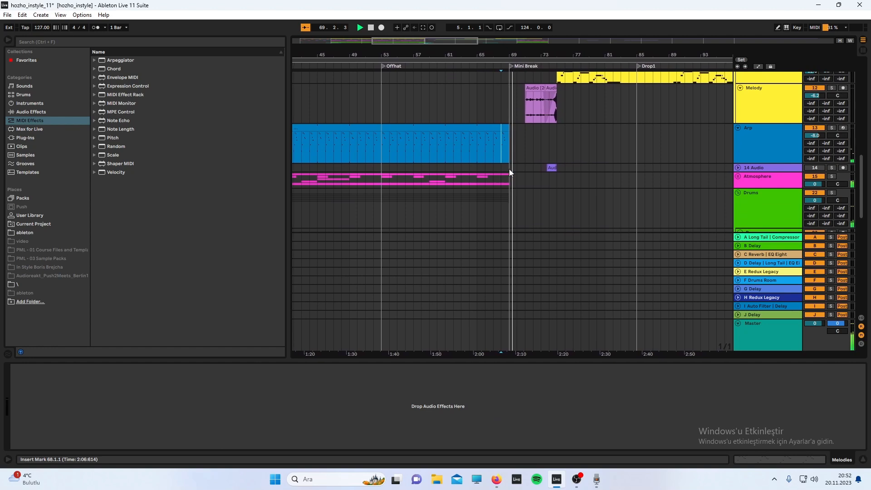
Step: Stop playback and show the Frequency automation of the Master track's Auto Filter
click(746, 333)
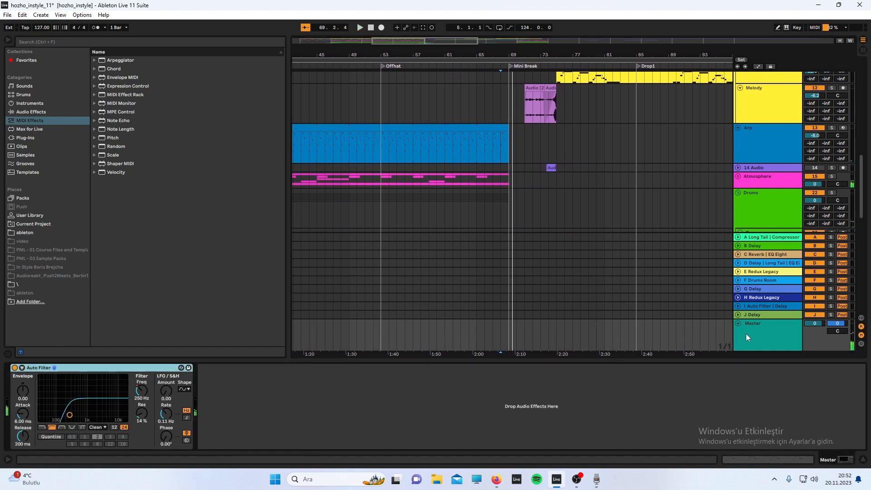
right_click(148, 398)
click(161, 399)
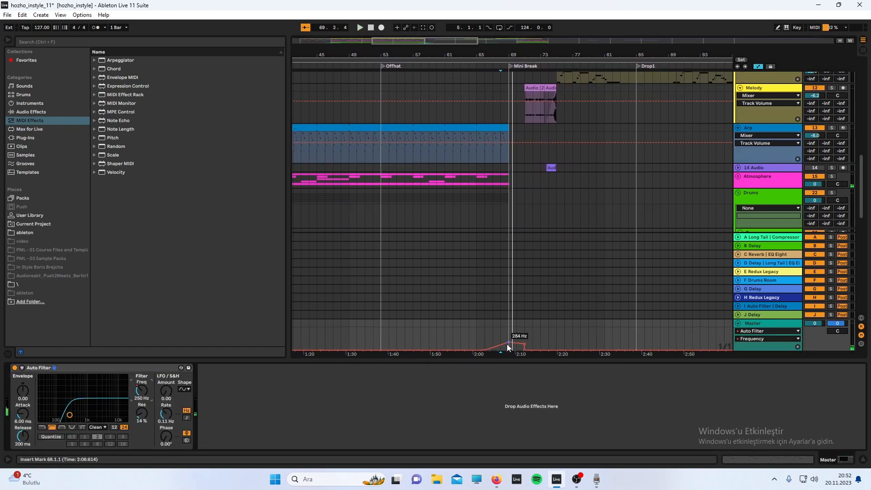
Step: Play the Master filter sweep from bar 65 into the Mini Break and hide the automation lanes
click(481, 326)
key(space)
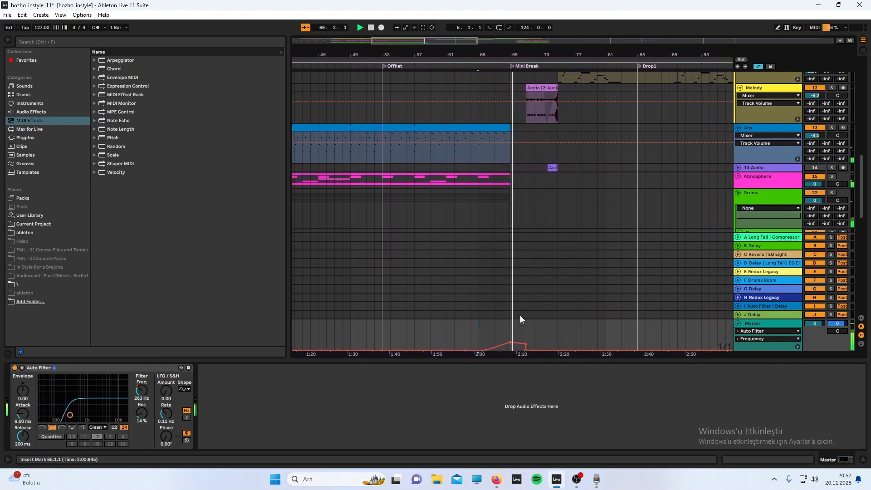
click(756, 68)
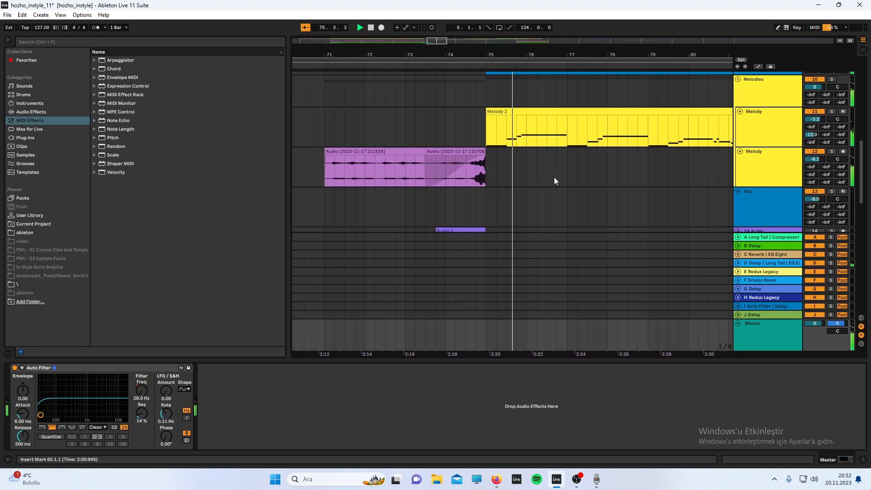
Step: Insert a new audio track directly below the Melody track that holds the Melody 2 clips
click(343, 152)
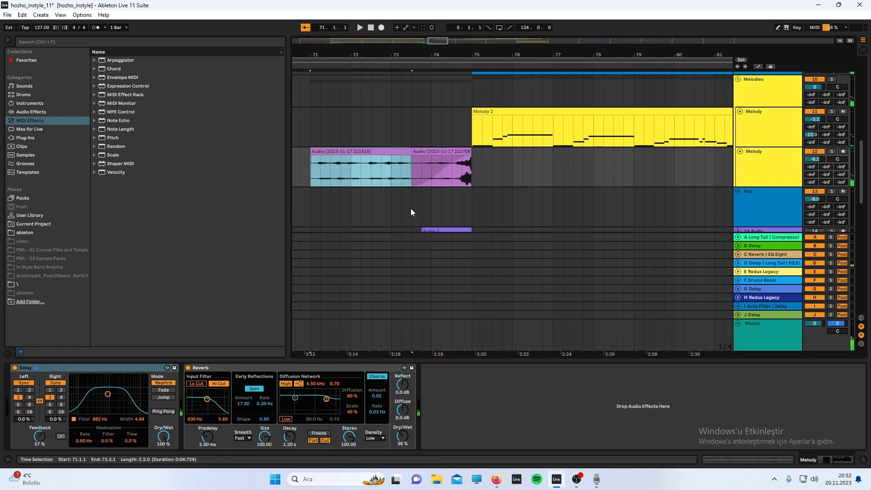
click(482, 111)
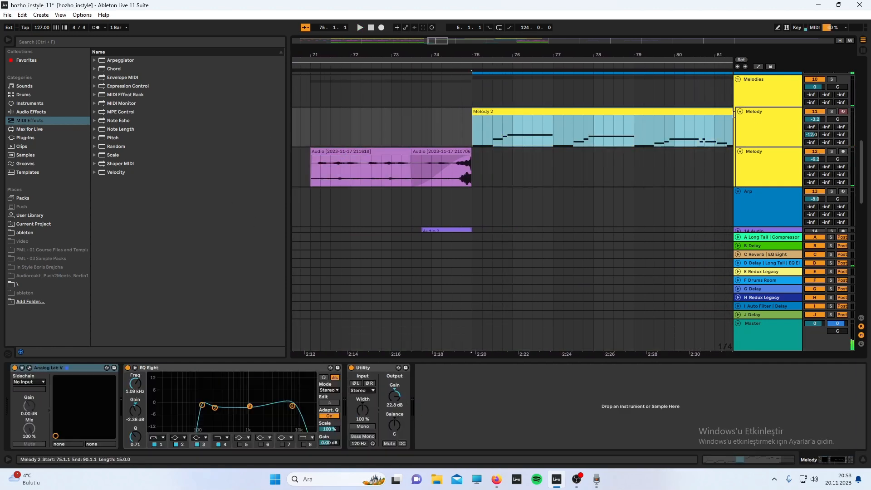
right_click(772, 128)
click(707, 197)
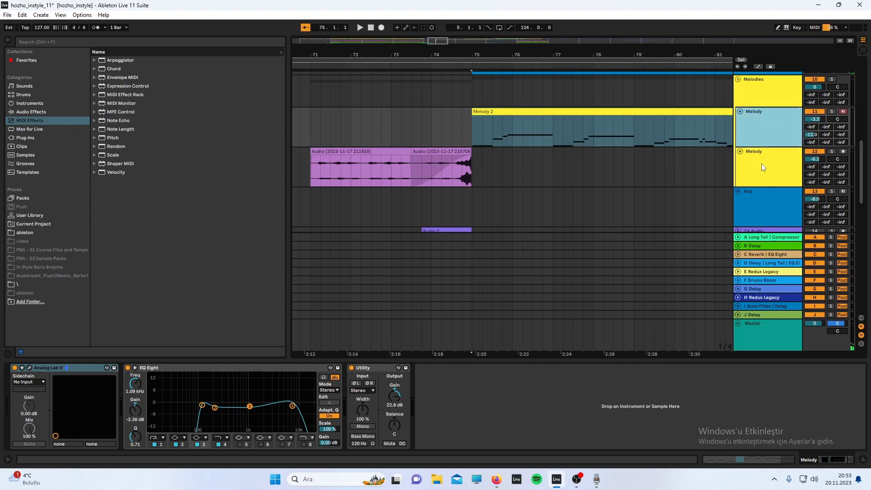
Step: In Session View, set the 12-Audio track's Audio From input to the Melody track
click(862, 54)
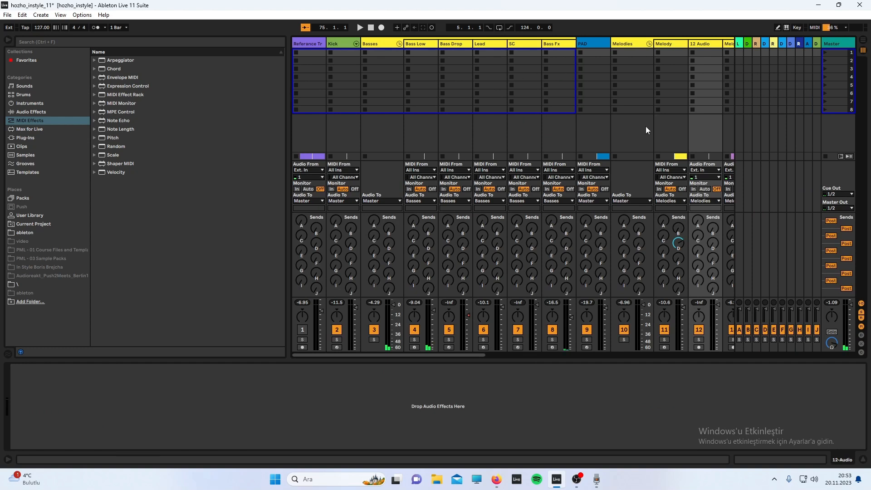
scroll(678, 140, right, 5)
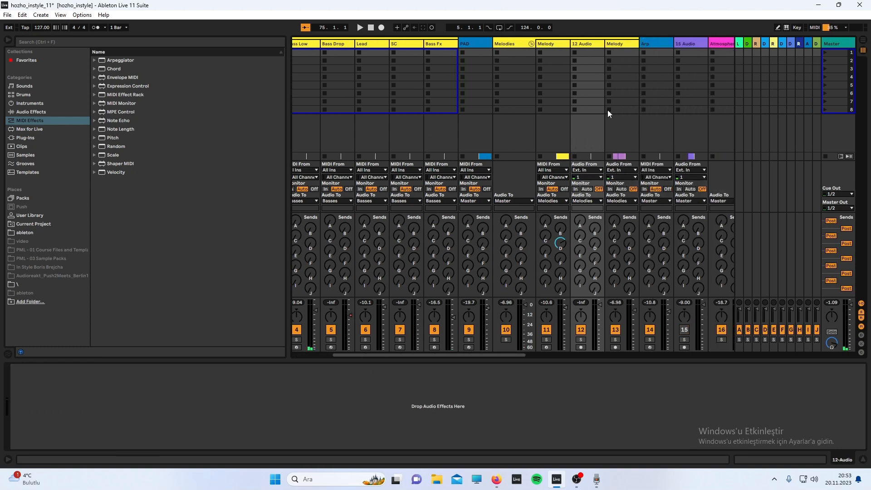
click(591, 171)
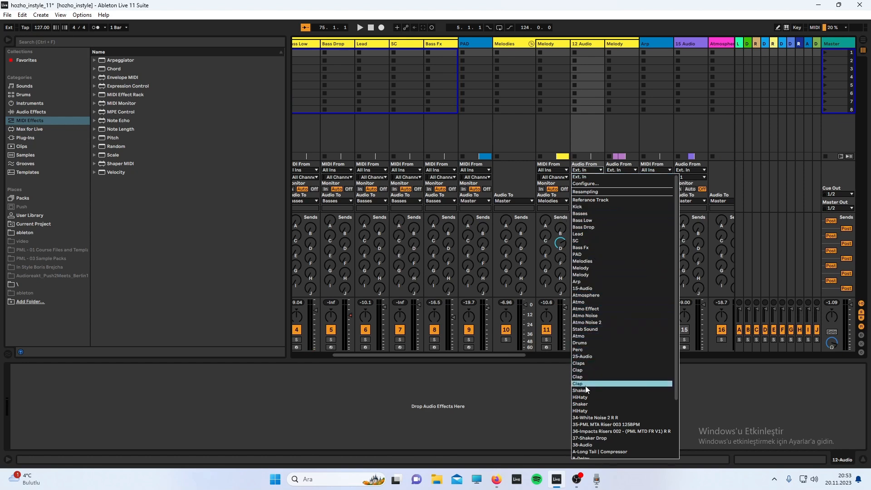
scroll(587, 366, down, 2)
scroll(587, 366, down, 2)
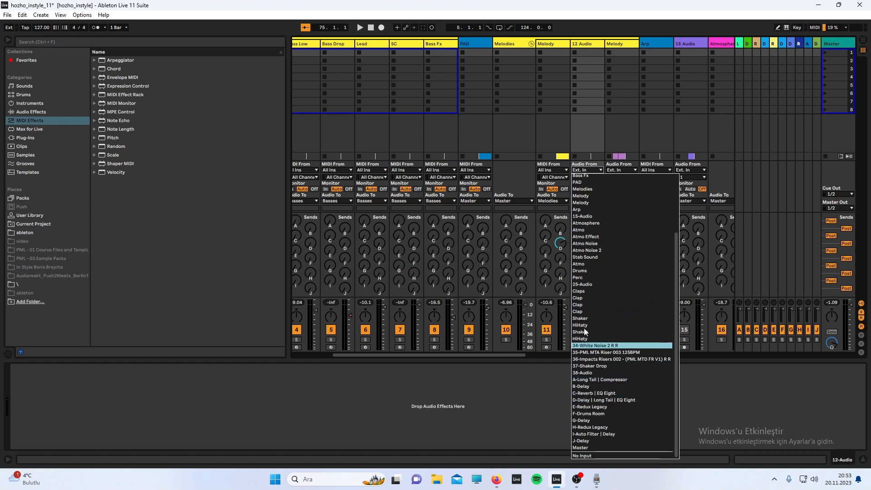
scroll(590, 229, up, 2)
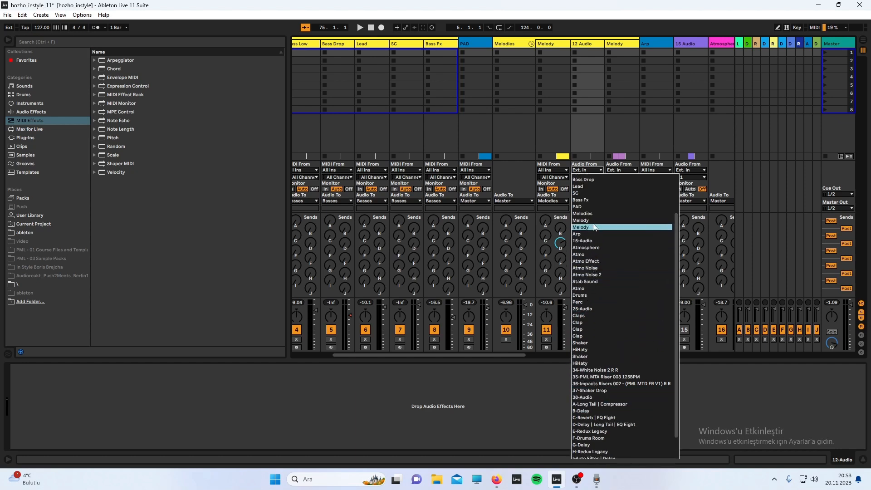
click(587, 219)
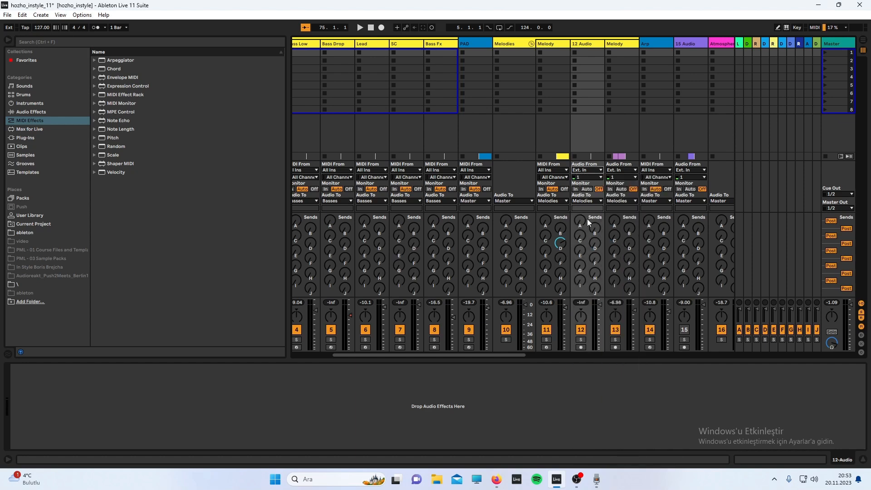
Step: Return to Arrangement View and arm the 12-Audio track for recording
click(864, 45)
click(780, 130)
click(845, 151)
click(774, 132)
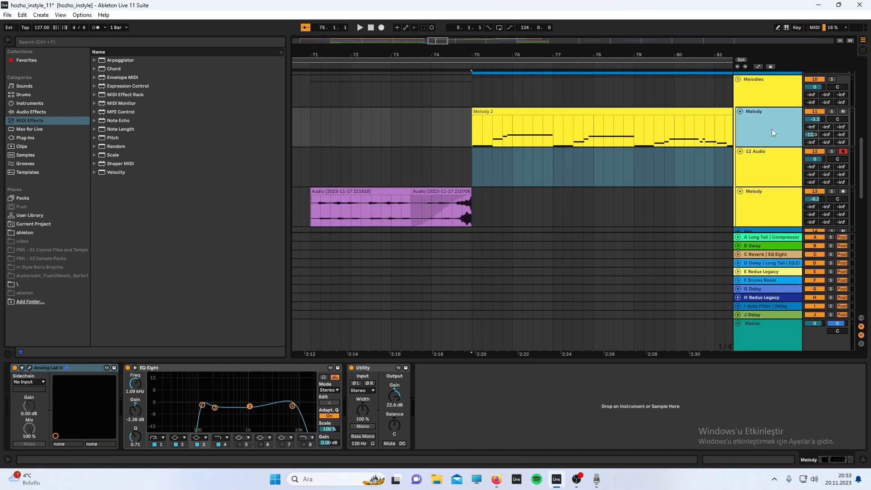
click(843, 112)
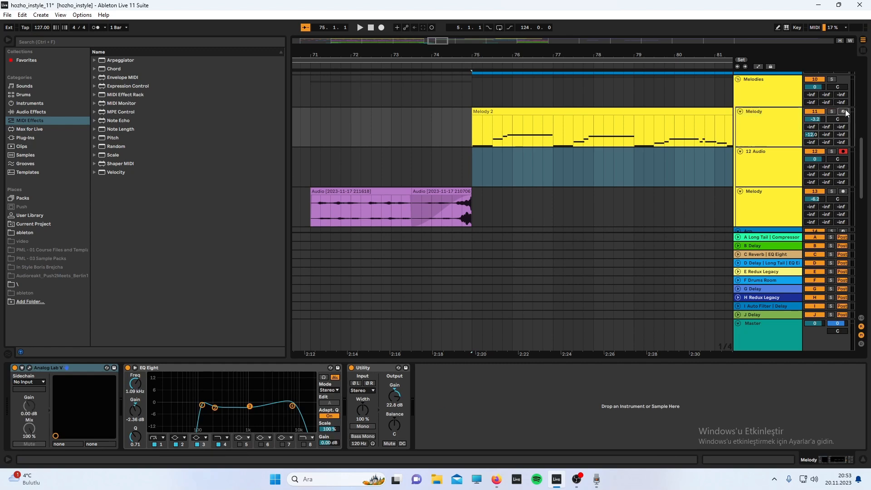
click(842, 151)
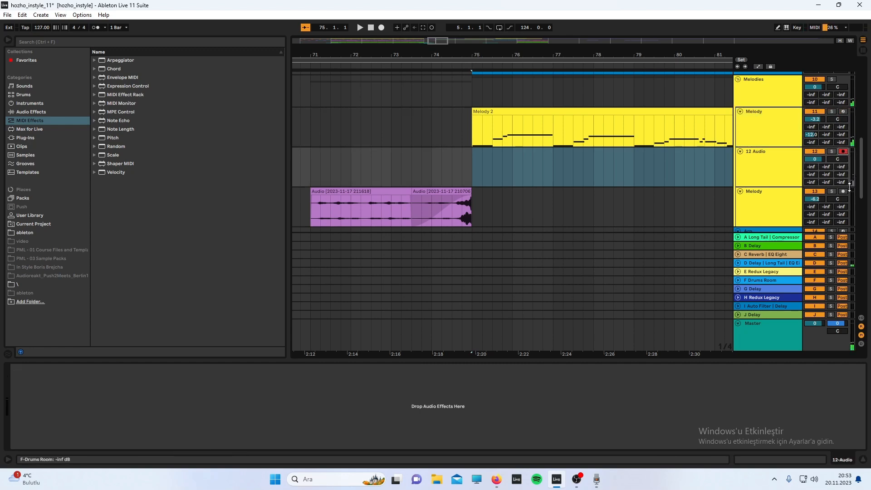
Step: Record the Melody track's output onto the 12-Audio track from bar 75 for less than one bar
click(467, 179)
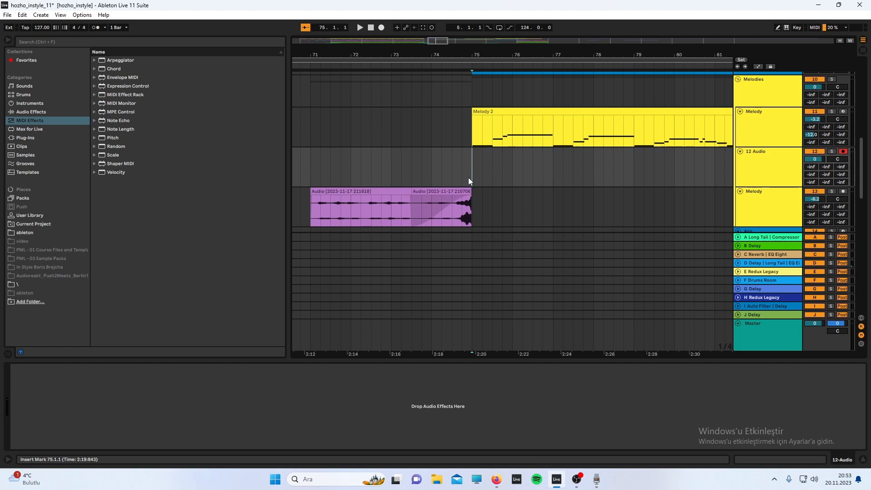
click(381, 28)
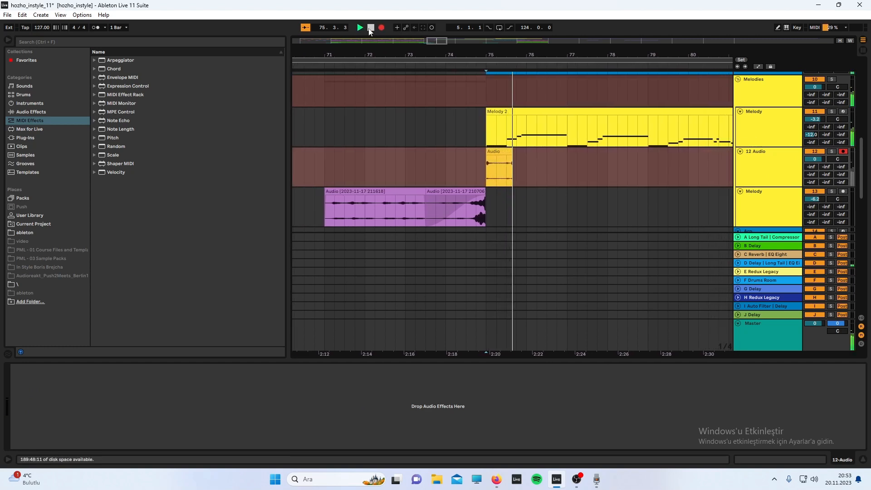
key(space)
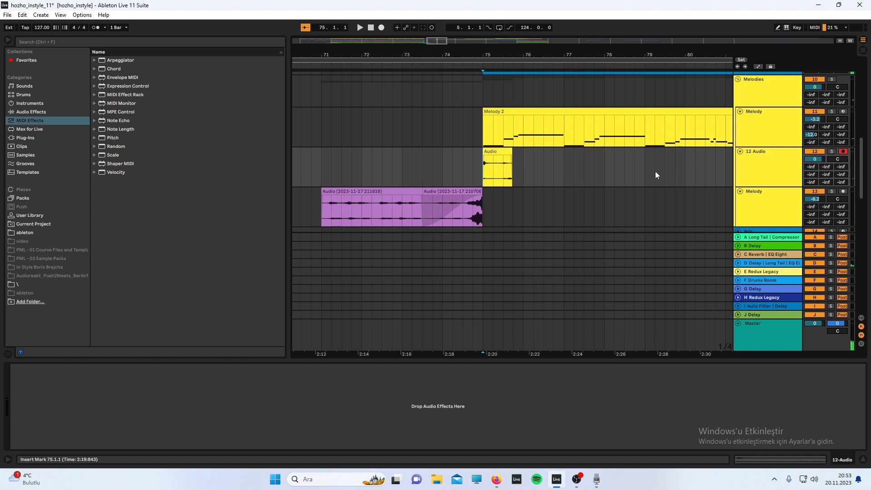
Step: Solo the 12-Audio track and cut off the end of its recorded clip from 75.3.1
click(830, 151)
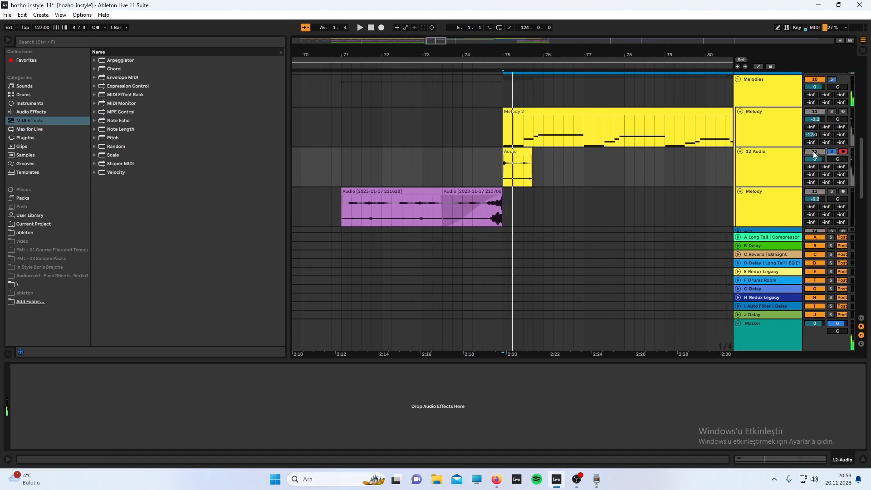
click(517, 164)
drag(521, 166, 535, 173)
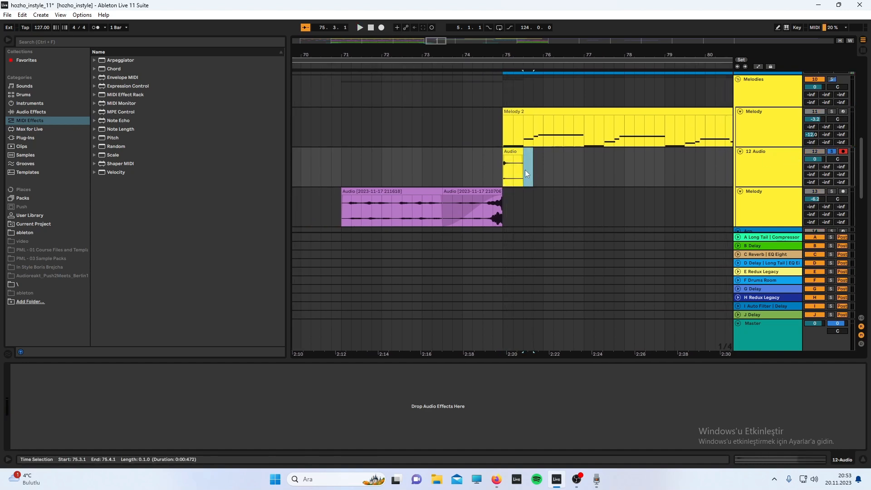
key(Delete)
Step: Reverse the trimmed recording on the 12-Audio track and play it from bar 75
click(510, 172)
click(510, 172)
key(space)
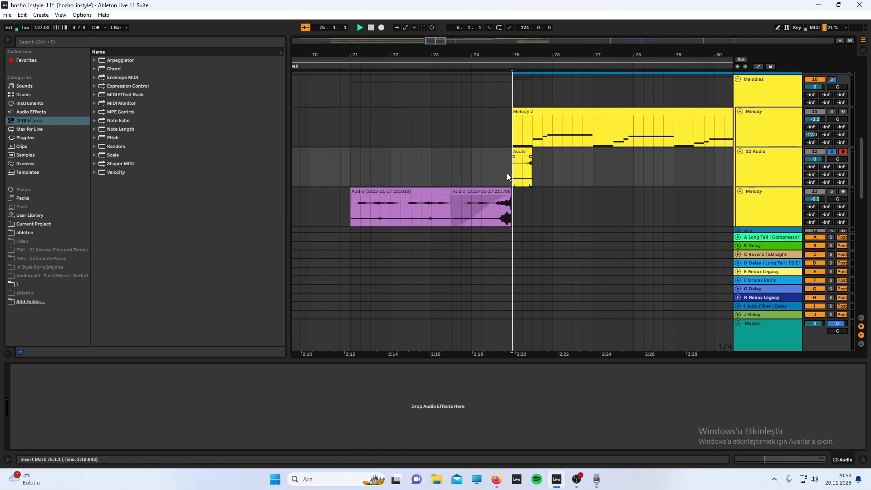
key(space)
Step: Mark sections of the first purple audio clip on the lower Melody track and play its second clip
click(318, 214)
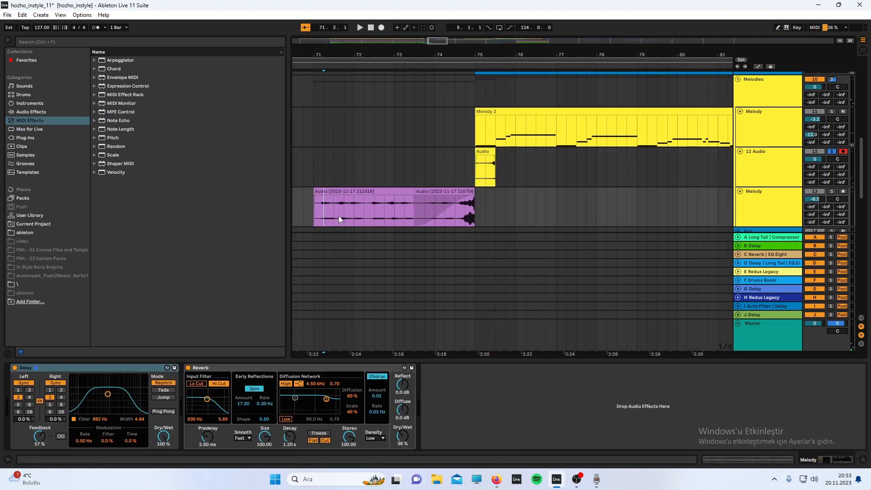
click(467, 173)
click(366, 172)
drag(315, 214, 413, 216)
drag(316, 206, 355, 218)
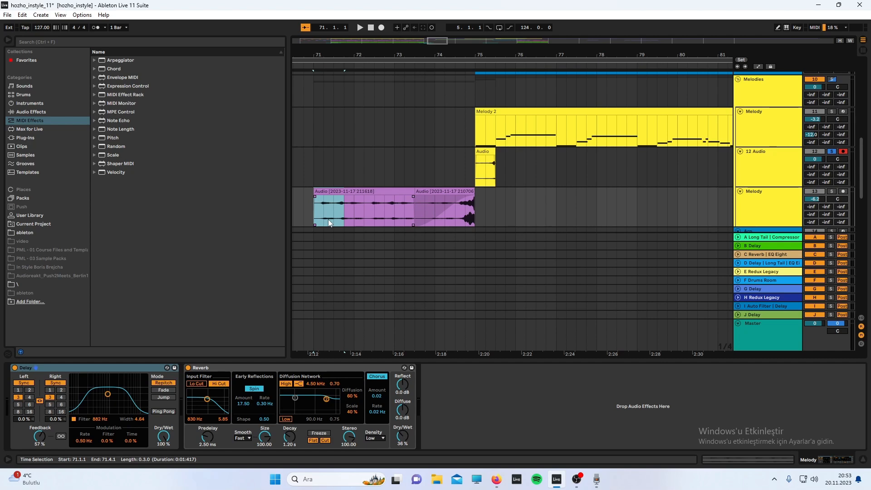
click(418, 213)
key(space)
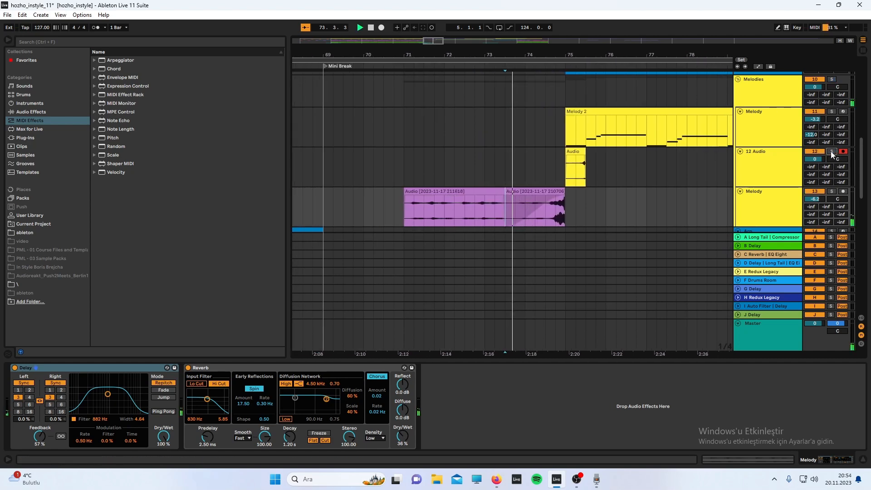
Step: Delete the 12-Audio track together with its recorded clip
click(552, 148)
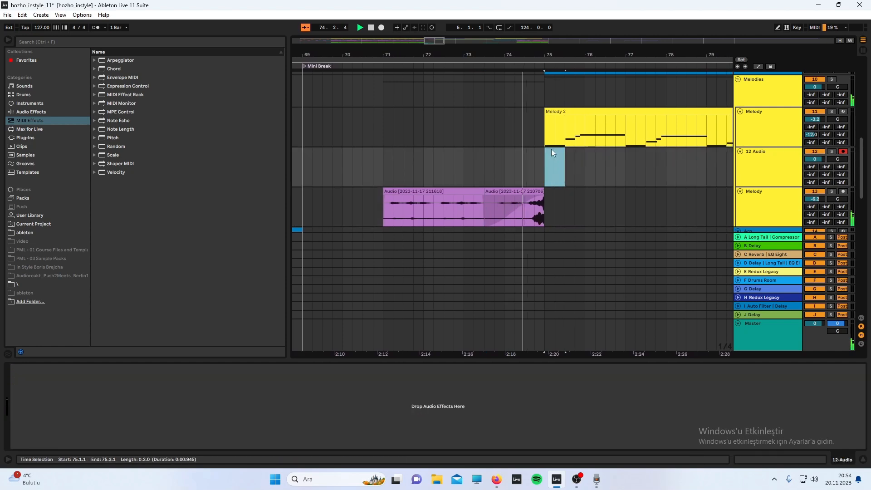
click(763, 154)
key(Delete)
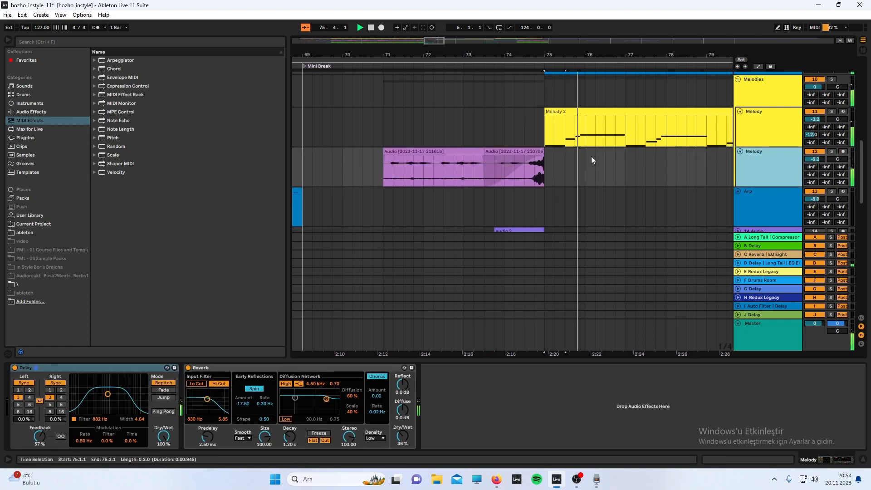
Step: Examine the tracks around the Mini Break and drops during playback, and check the running recording in OBS
scroll(589, 156, down, 4)
scroll(587, 157, down, 2)
scroll(586, 157, left, 2)
scroll(587, 157, right, 3)
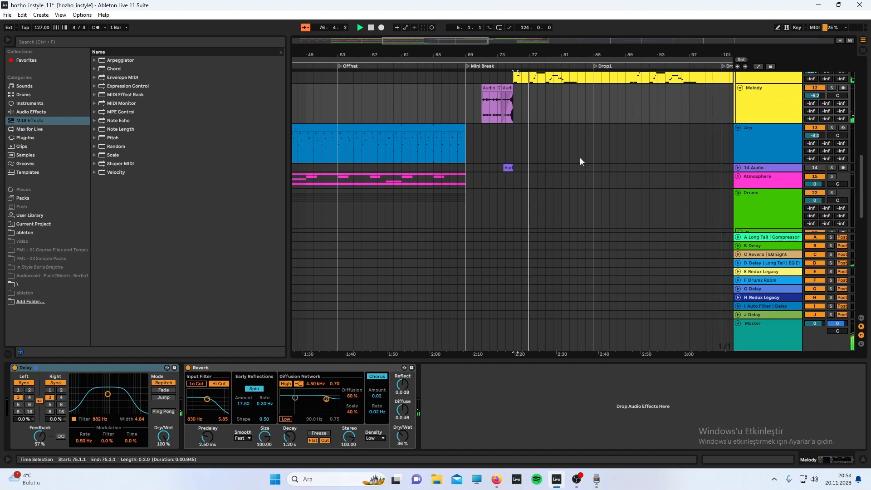
scroll(580, 157, up, 5)
scroll(580, 157, up, 8)
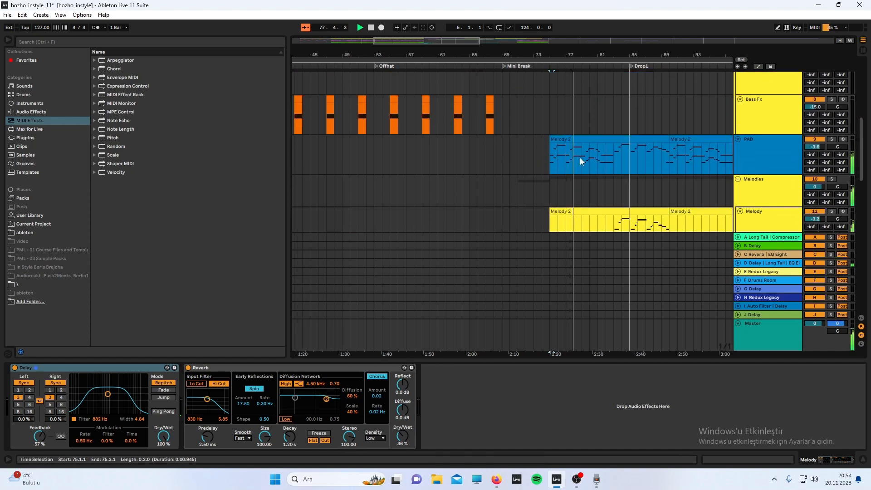
scroll(580, 158, right, 8)
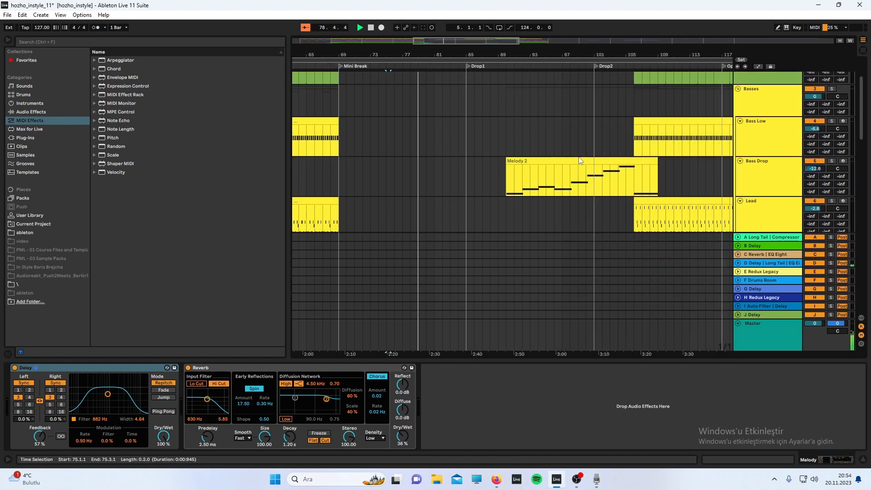
scroll(578, 156, down, 5)
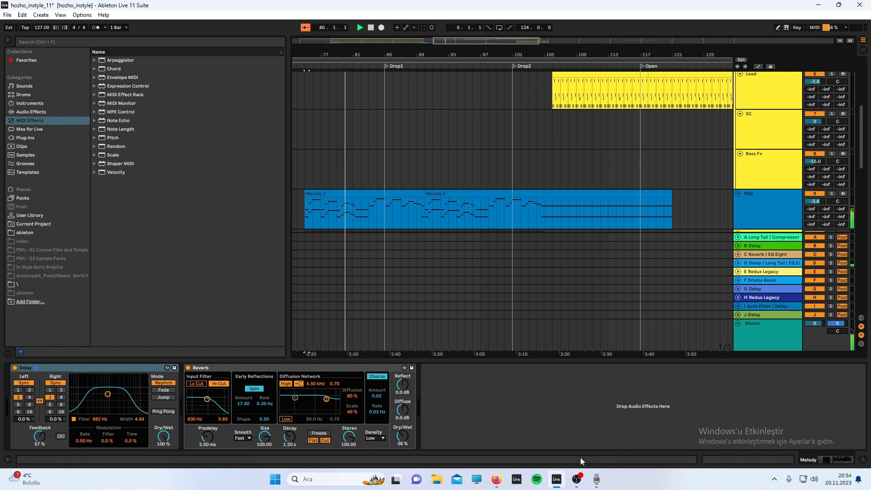
click(577, 481)
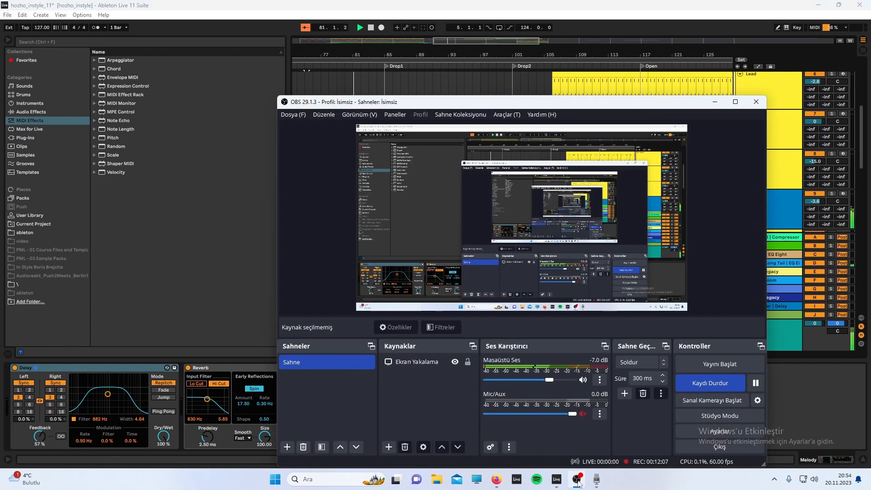
click(577, 481)
Step: Play from bar 89, where the Bass Drop clip starts, and look over the Melody and PAD tracks
scroll(492, 200, up, 1)
scroll(435, 158, up, 2)
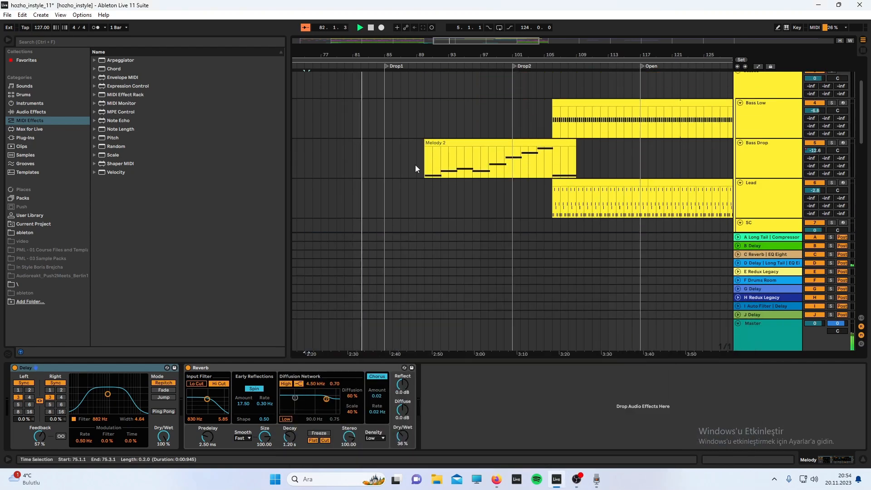
click(415, 165)
scroll(415, 165, left, 3)
scroll(435, 170, up, 4)
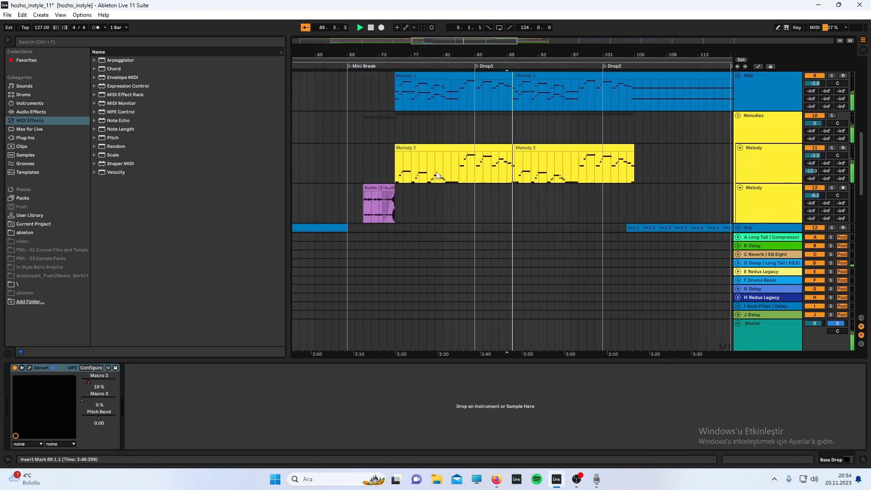
scroll(526, 119, up, 3)
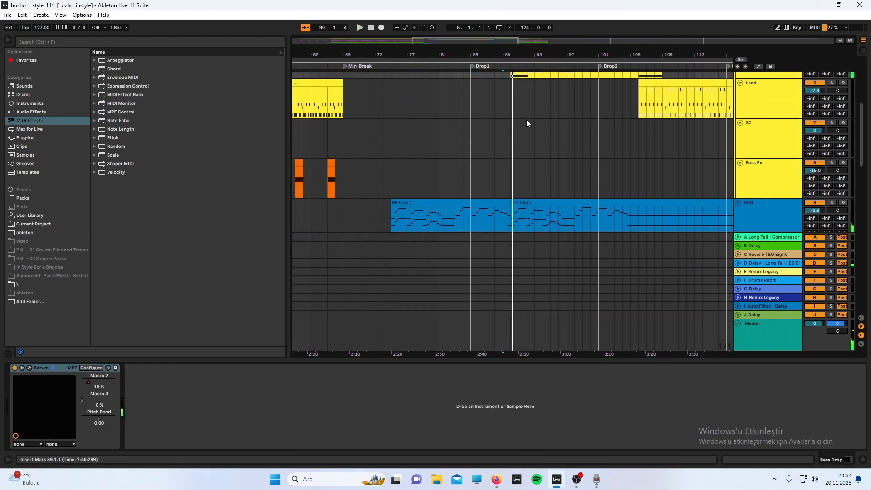
scroll(526, 119, up, 2)
Step: Play the Bass Drop clip from bar 89 and select its section from bar 106 to 109
click(546, 117)
scroll(548, 121, down, 2)
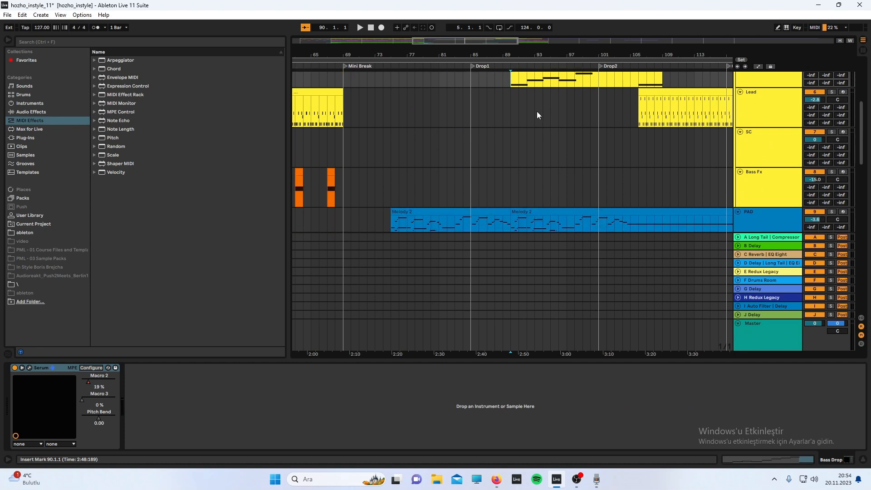
scroll(538, 115, up, 2)
click(501, 119)
key(space)
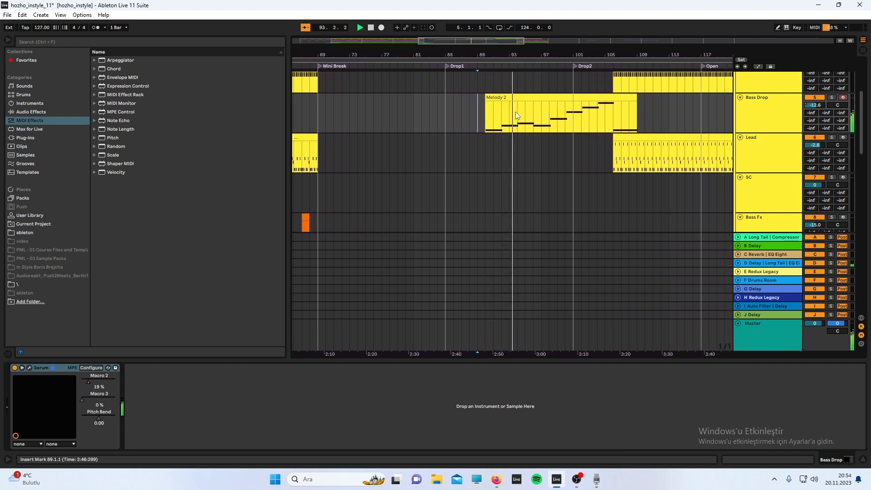
drag(531, 117, 631, 132)
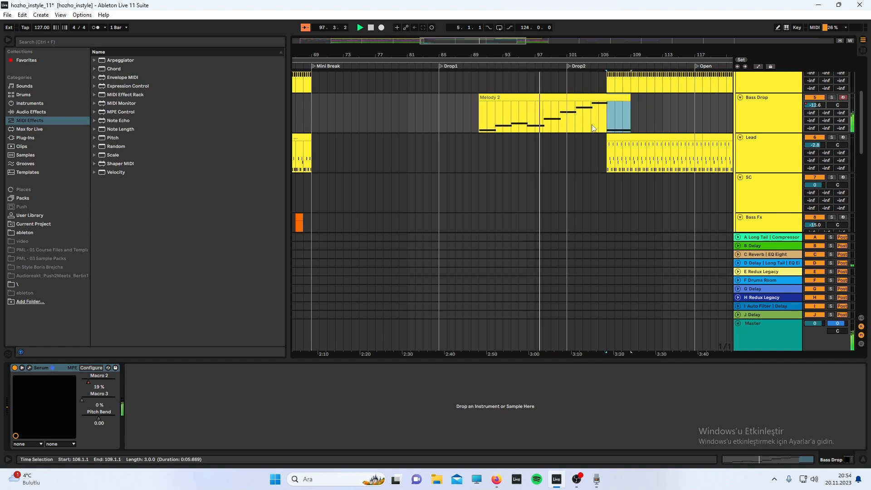
scroll(592, 124, down, 1)
scroll(591, 124, up, 2)
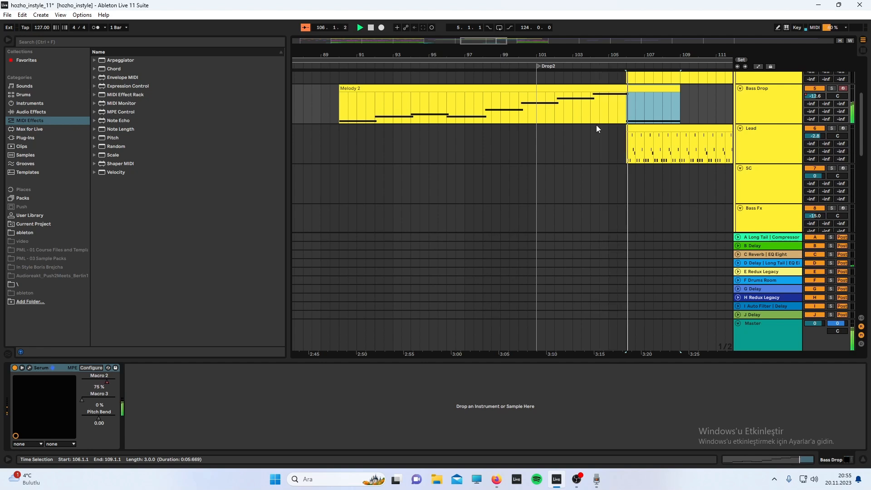
Step: Examine the Melody and Arp clips around Drop2 during playback
scroll(595, 126, down, 10)
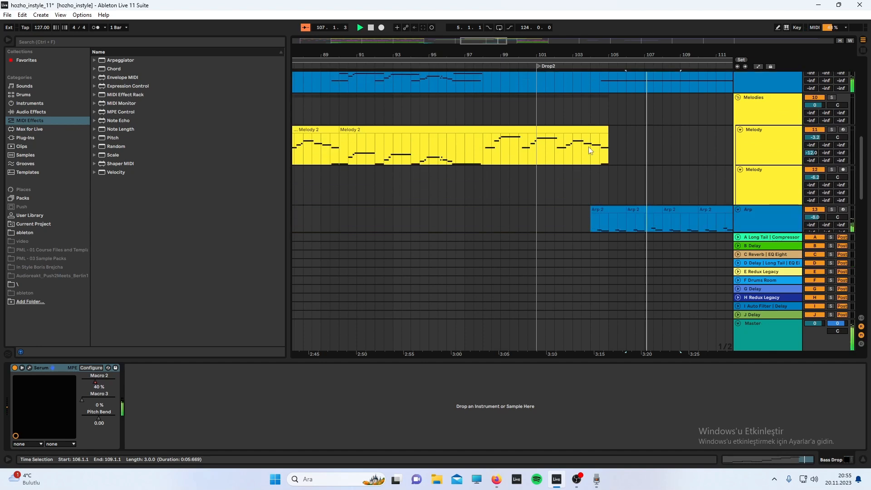
scroll(587, 146, up, 3)
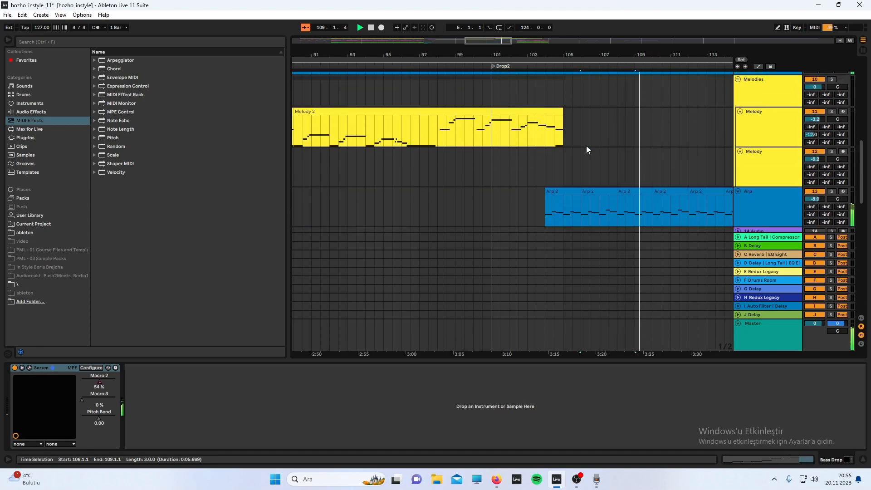
scroll(586, 145, down, 2)
ctrl+scroll(586, 146, down, 3)
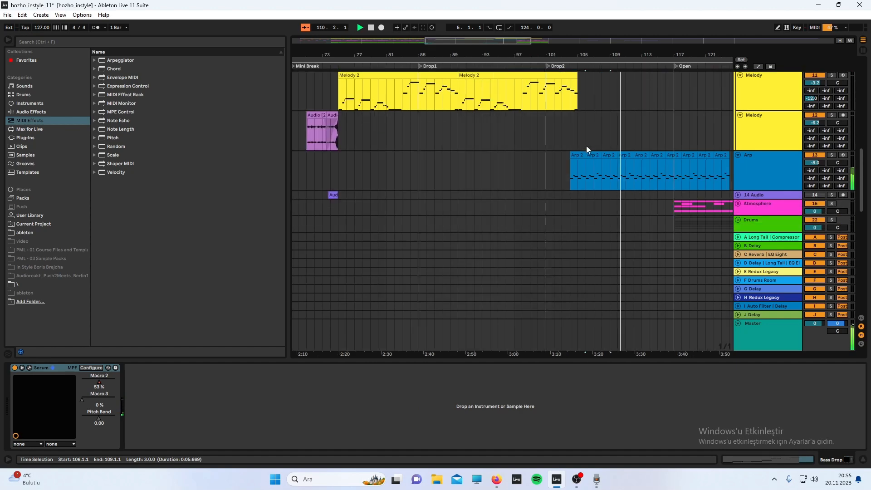
scroll(586, 146, up, 3)
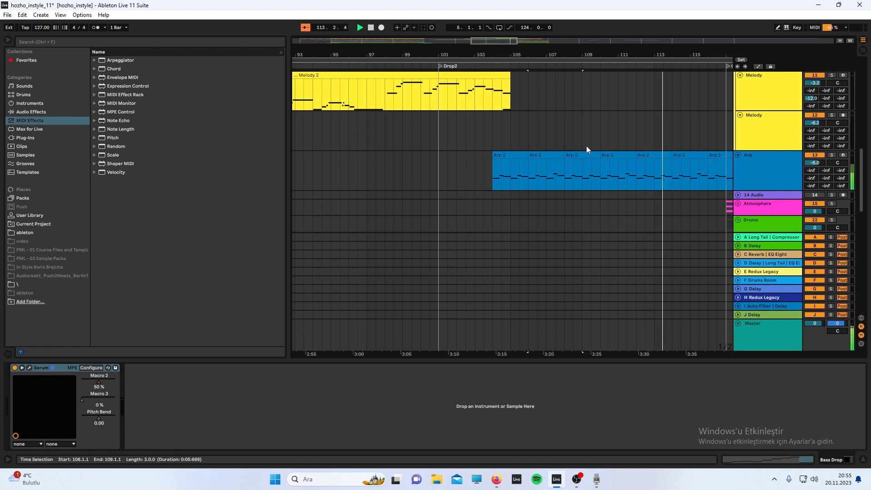
Step: Solo the Arp track and play it from the Offhat section at bar 53
click(492, 187)
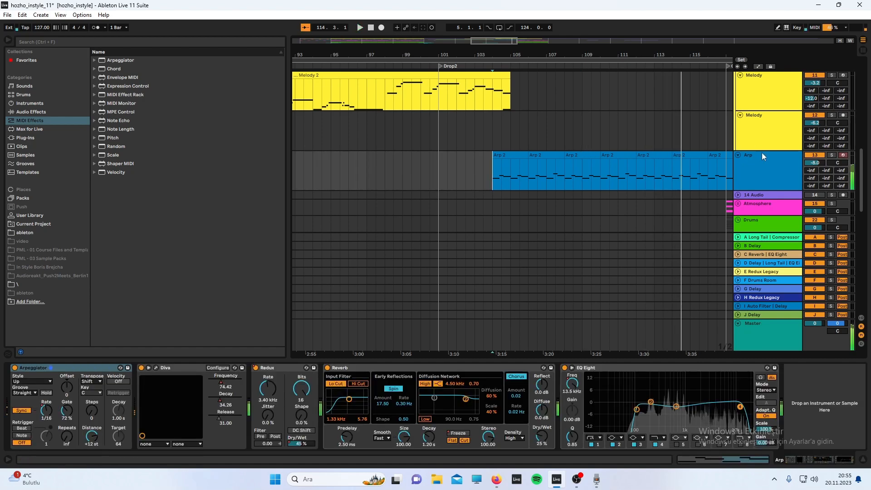
scroll(341, 166, down, 5)
scroll(317, 194, left, 4)
click(330, 178)
key(space)
click(832, 156)
key(space)
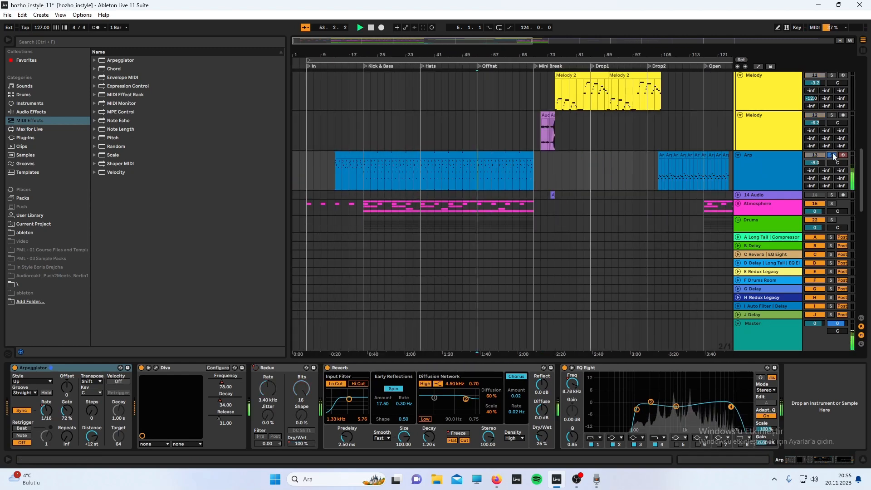
Step: Play the soloed Arp 2 clips in Drop2 from bar 104
click(657, 182)
key(space)
key(space)
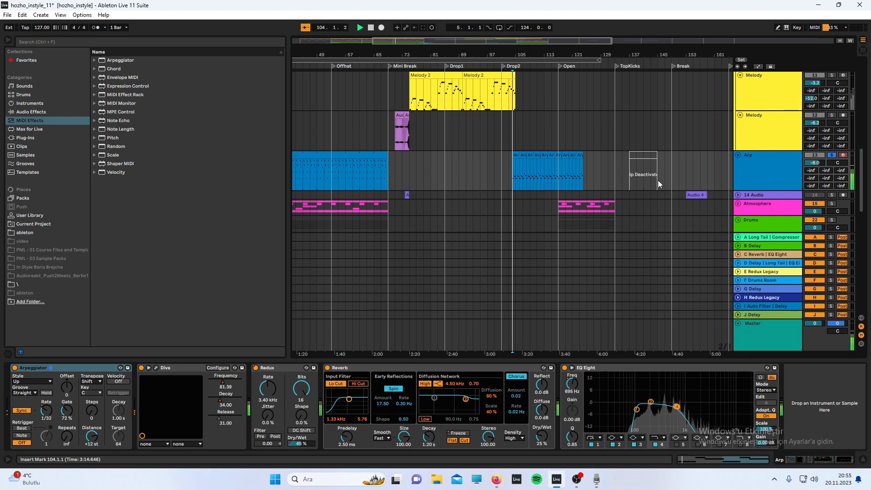
scroll(580, 162, up, 3)
scroll(579, 160, up, 5)
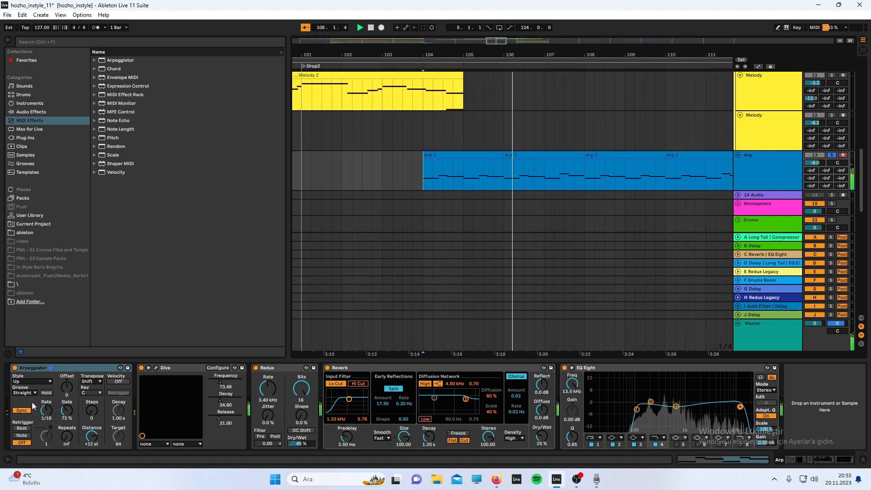
key(space)
key(space)
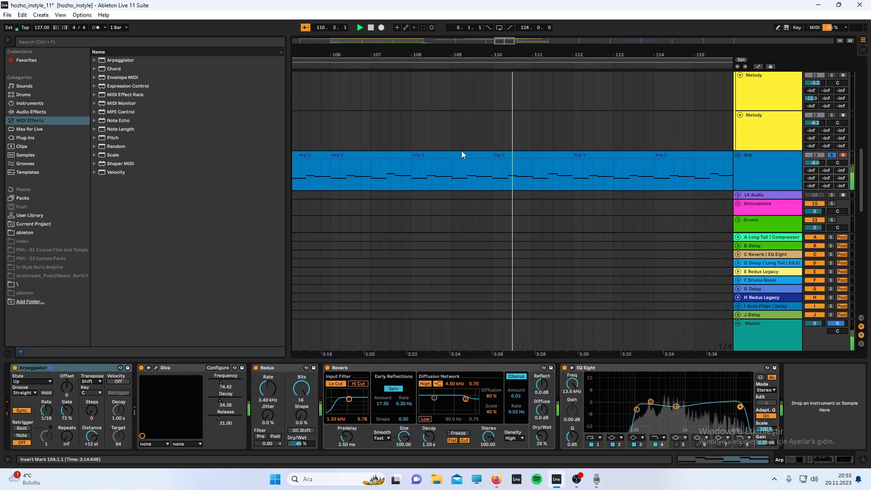
Step: Examine the Arp 2 clips around Drop1 and Drop2 and replay the soloed Arp track from bar 104
scroll(459, 152, down, 2)
scroll(435, 170, down, 2)
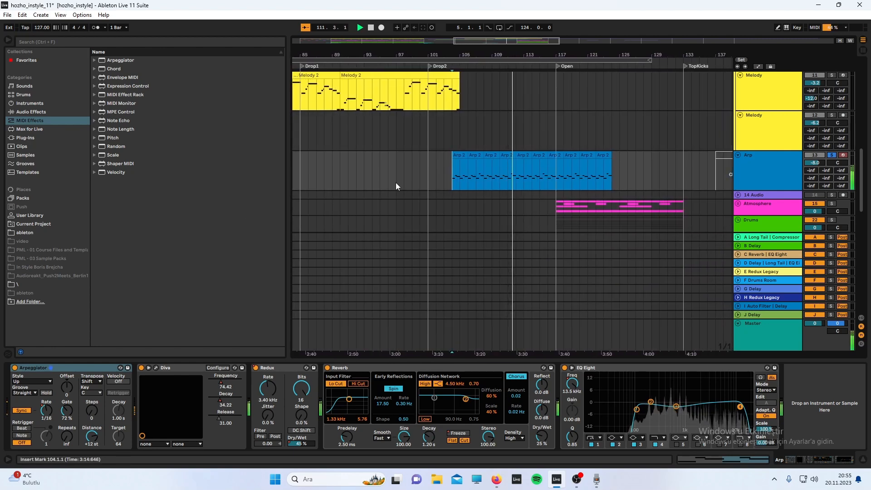
scroll(395, 182, left, 5)
scroll(615, 196, right, 4)
scroll(572, 138, up, 2)
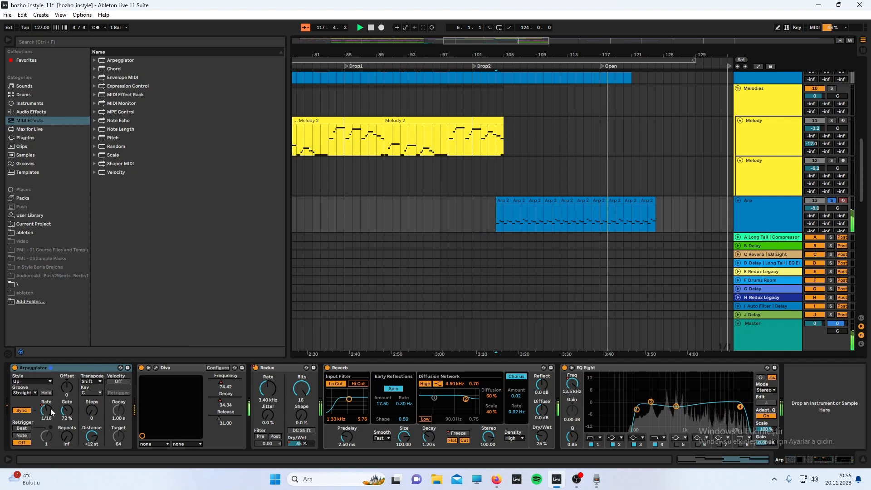
key(space)
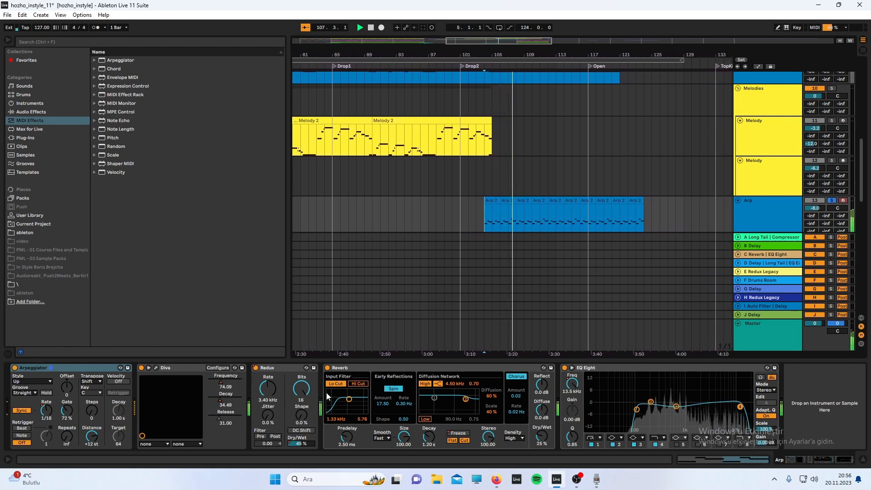
Step: Delete the Freeze automation of the Arp track's Reverb after showing it, and hide the arrangement's automation lanes
right_click(463, 433)
click(489, 398)
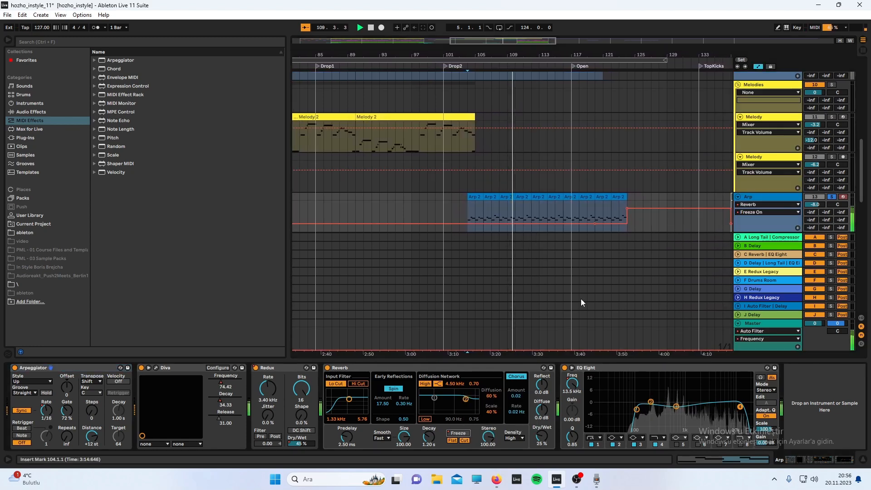
right_click(463, 433)
click(489, 410)
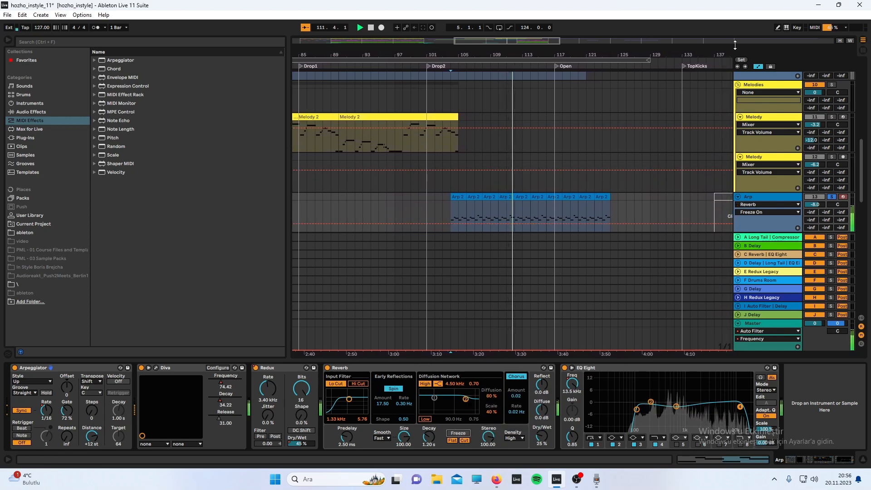
key(a)
scroll(477, 161, up, 3)
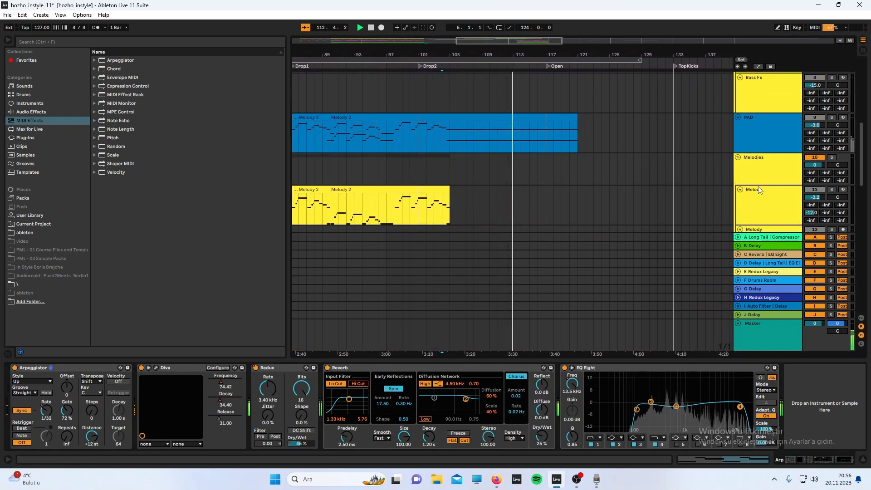
Step: Stop playback and review the Bass Fx, PAD, Melody, Arp, Atmosphere and drum tracks across the whole arrangement
key(space)
scroll(726, 182, down, 3)
scroll(636, 185, down, 3)
scroll(603, 184, down, 2)
scroll(570, 181, up, 5)
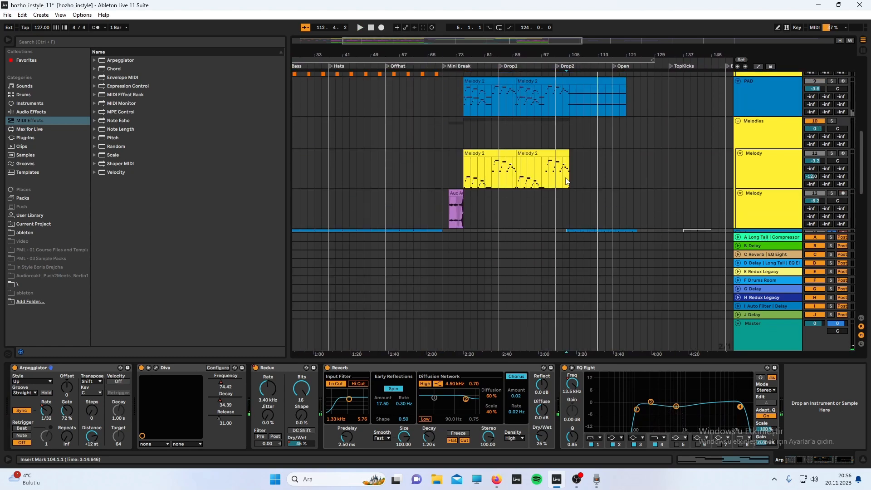
scroll(555, 175, up, 5)
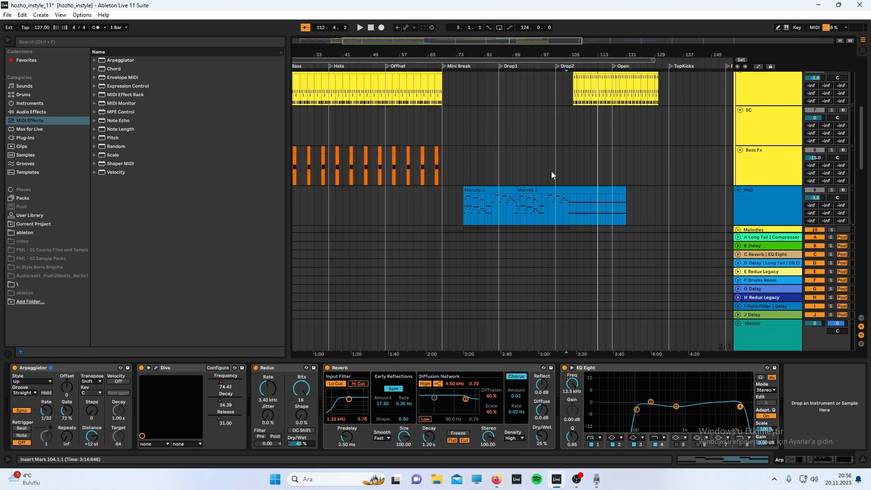
scroll(551, 175, down, 8)
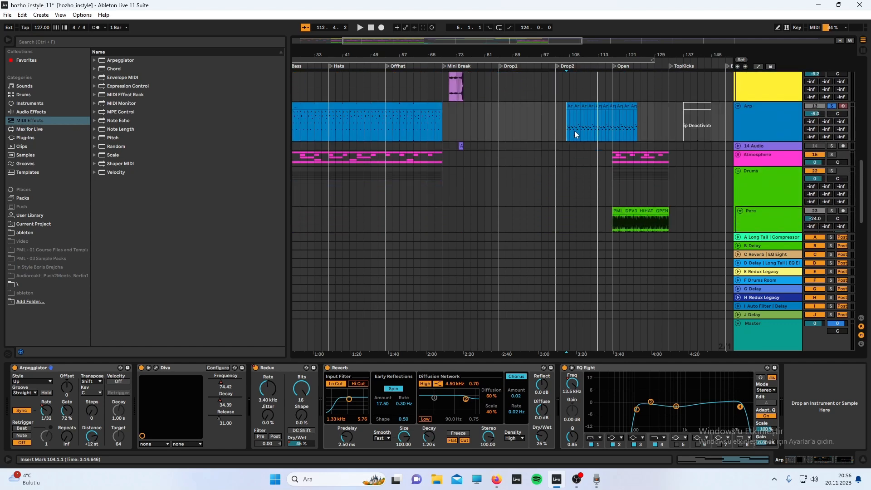
scroll(568, 138, down, 4)
scroll(570, 143, up, 2)
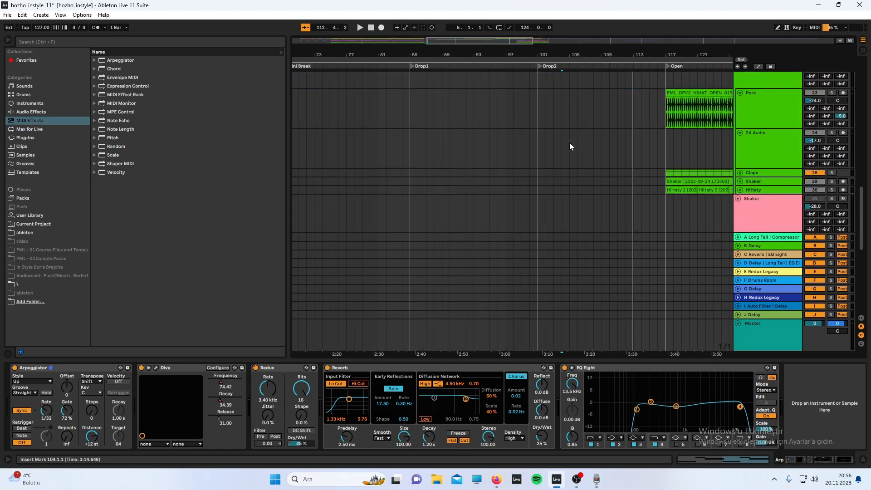
scroll(570, 143, down, 5)
scroll(336, 220, up, 6)
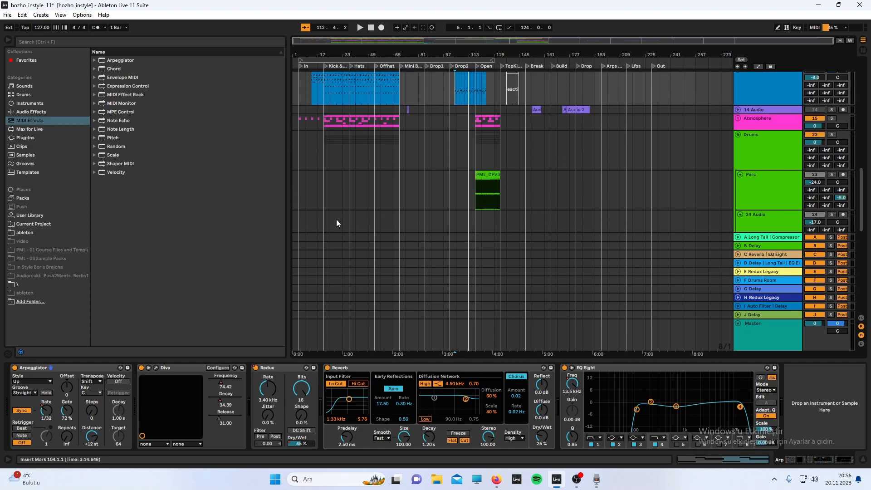
scroll(353, 221, up, 3)
scroll(354, 221, up, 2)
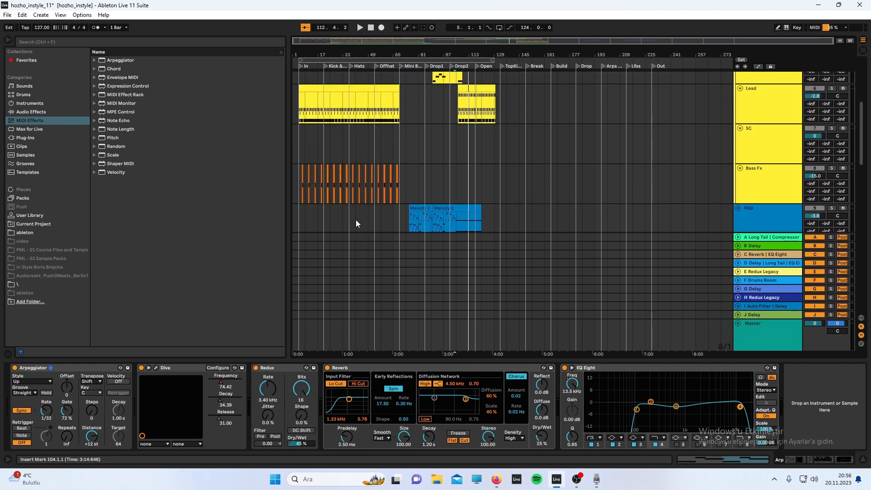
scroll(367, 211, down, 10)
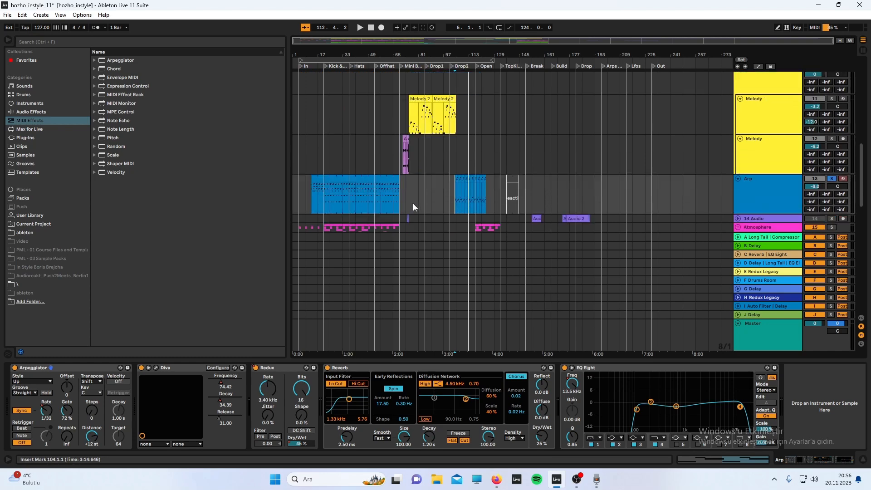
Step: Place the insert marker at the start of the Mini Break in bar 69 and review the percussion, noise and impact tracks
drag(470, 179, 327, 198)
click(398, 180)
scroll(398, 180, down, 3)
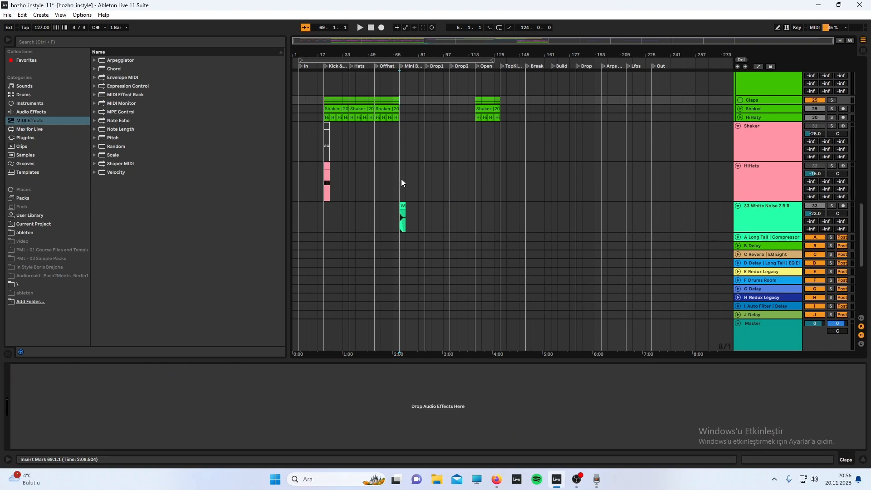
scroll(404, 179, down, 5)
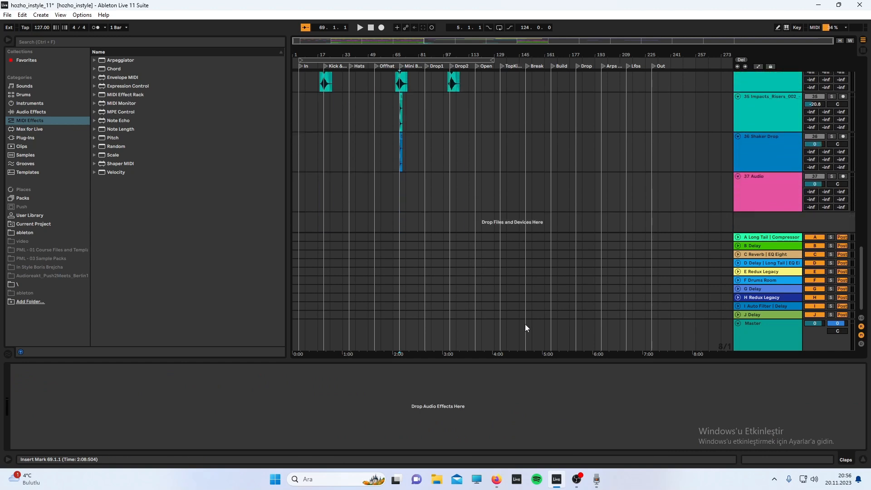
Step: Hide the device view and examine the PAD, Melody and Arp clips from the Mini Break to Drop2
double_click(533, 362)
scroll(396, 218, up, 10)
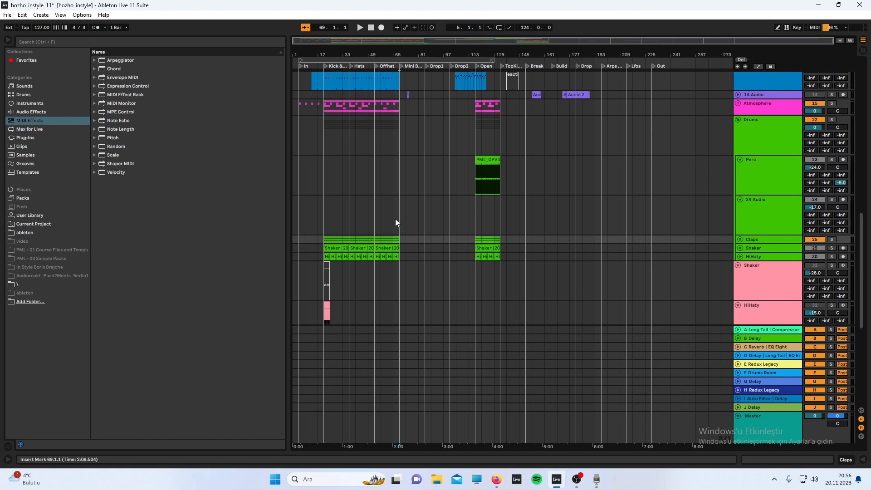
scroll(396, 215, up, 2)
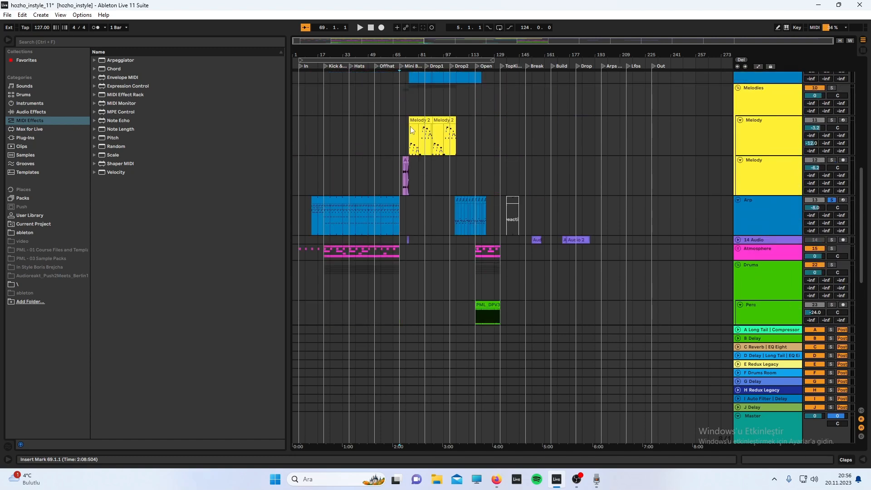
scroll(410, 127, up, 5)
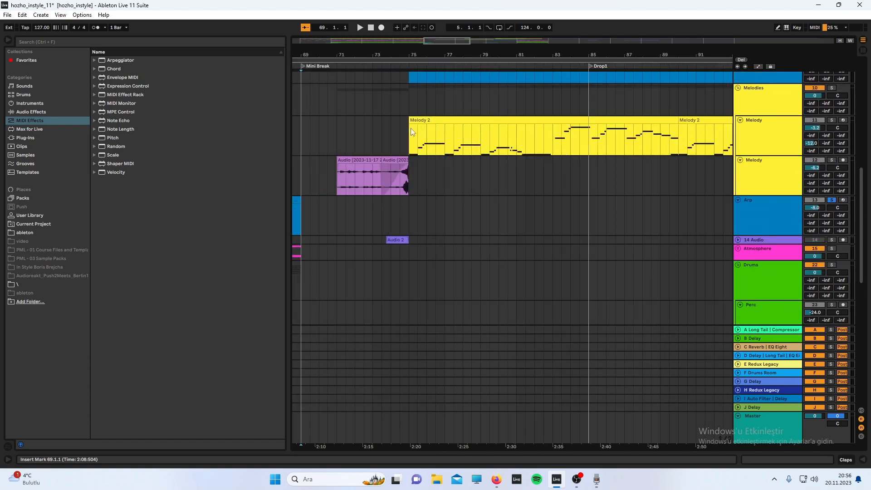
scroll(411, 128, down, 3)
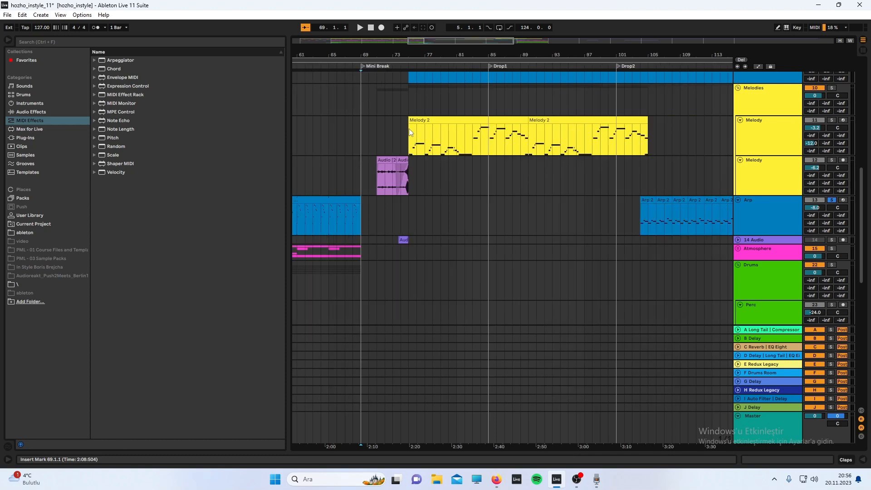
scroll(410, 129, up, 3)
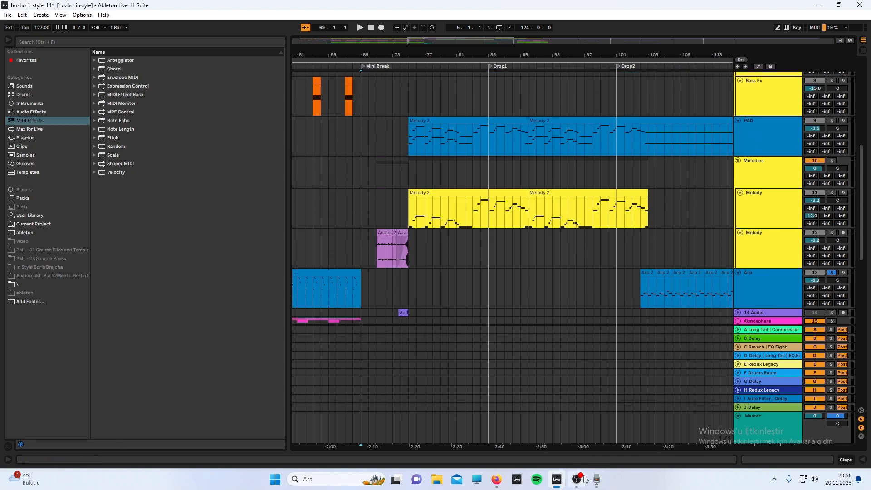
click(583, 479)
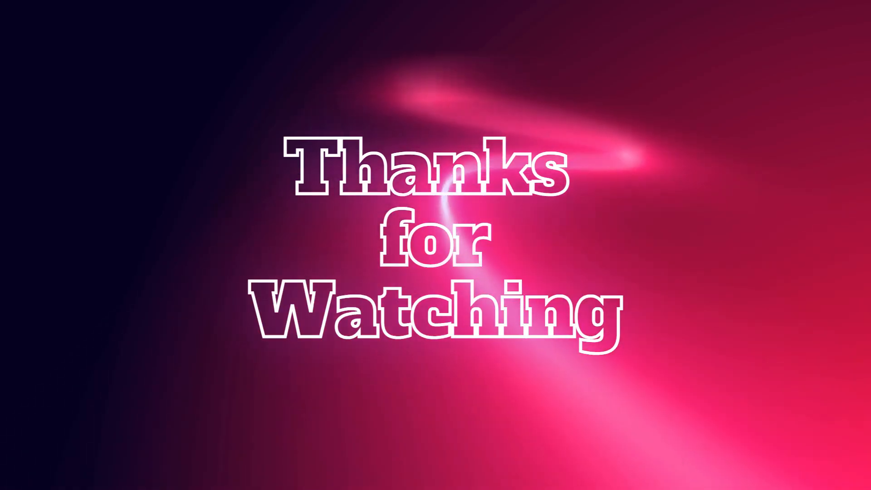